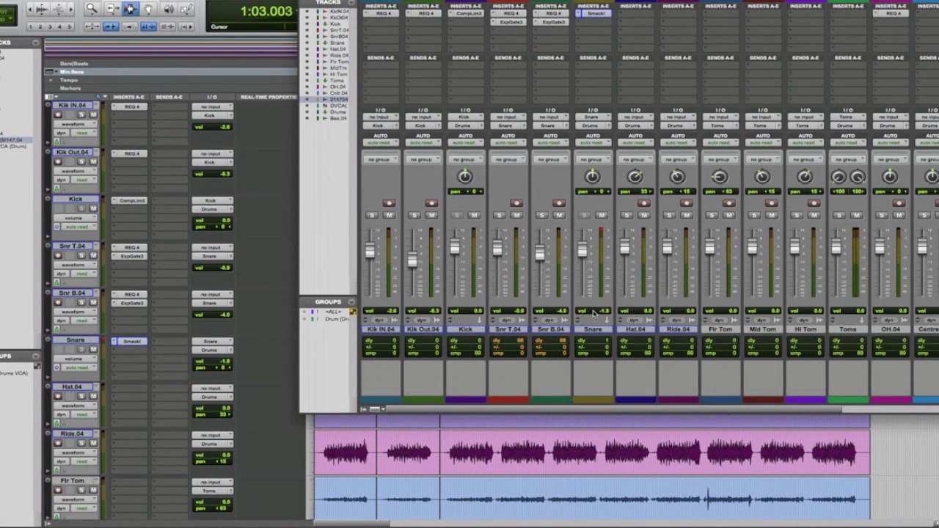
# Briefly solo and unsolo Snr B.04, then play back the drum mix.
pyautogui.hscroll(3, 594, 313)
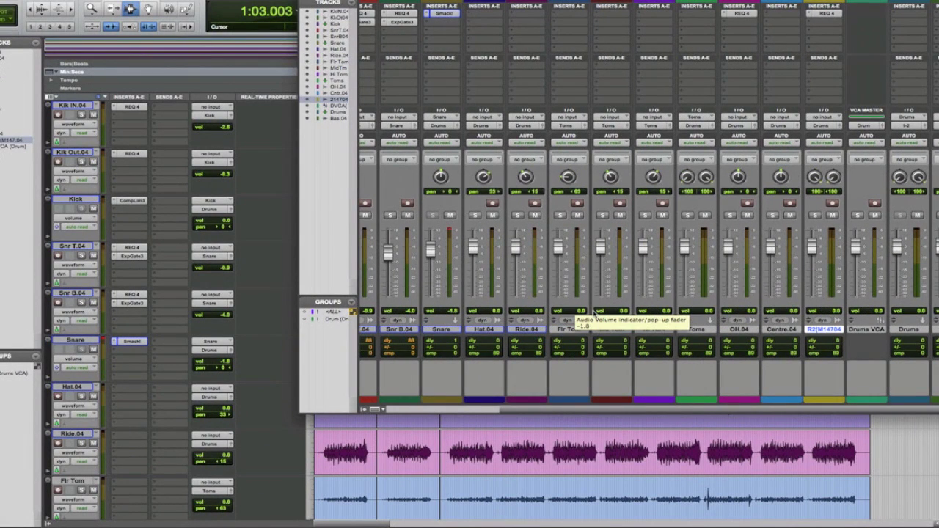
pyautogui.hotkey('shift', 's')
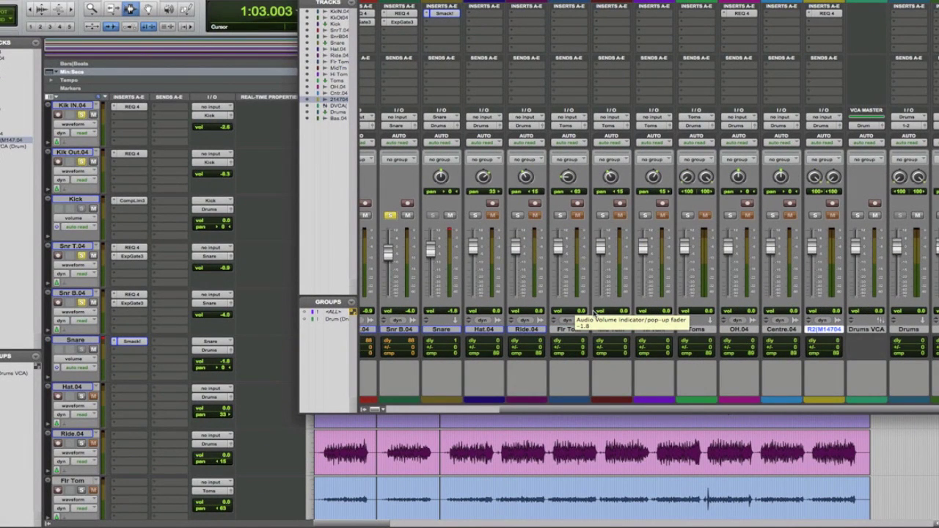
pyautogui.hotkey('shift', 's')
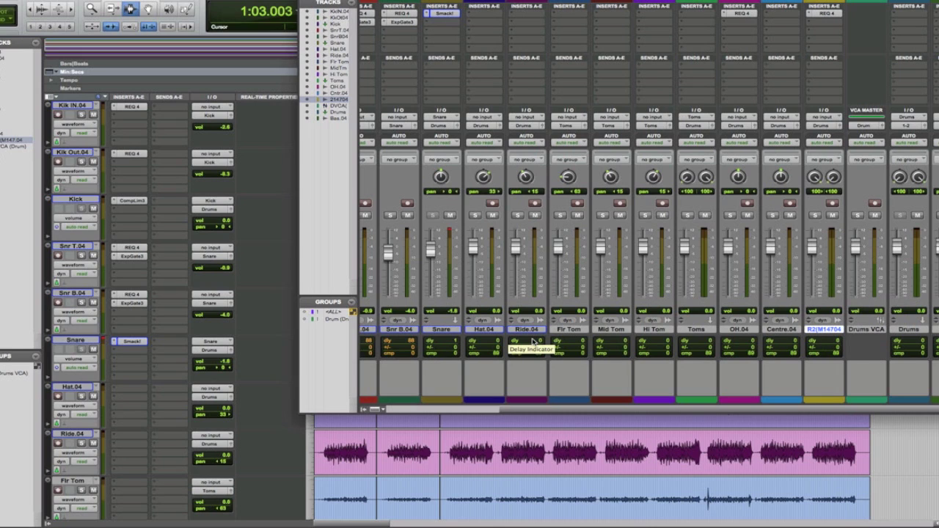
pyautogui.press('space')
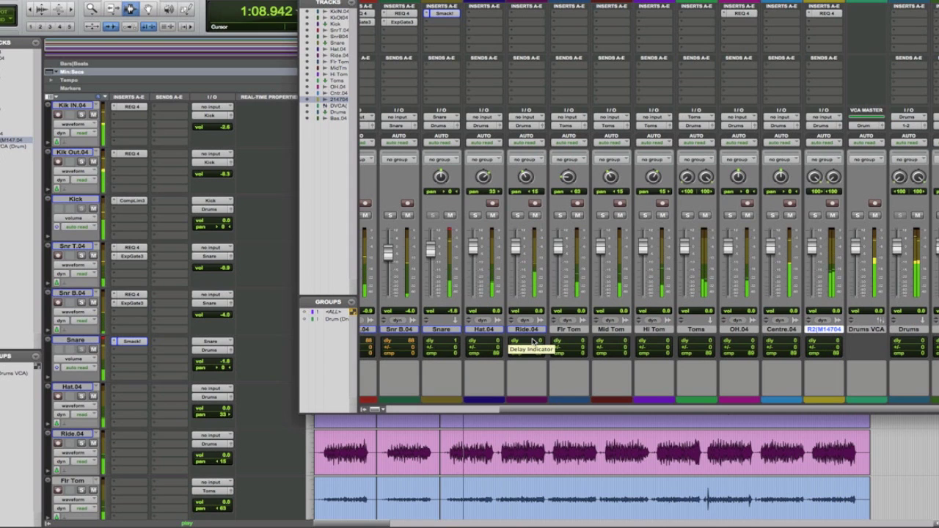
pyautogui.press('space')
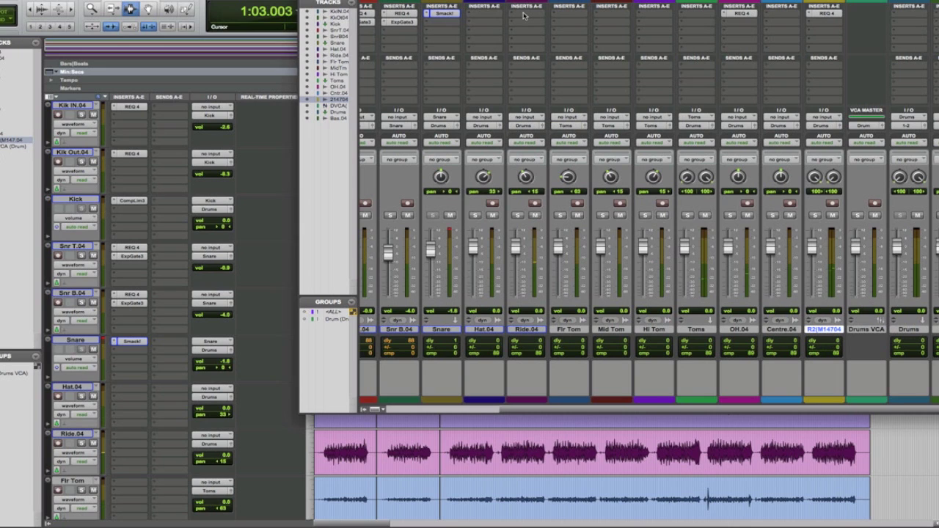
# Insert REQ 4 on Ride.04 and set band 1 to a 365 Hz low cut with Q 0.72.
pyautogui.click(524, 15)
pyautogui.click(540, 29)
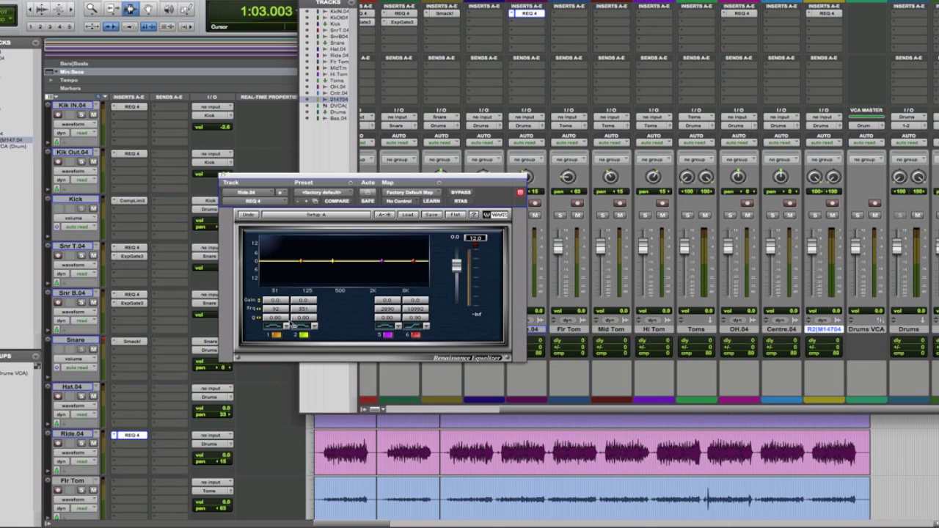
pyautogui.click(275, 326)
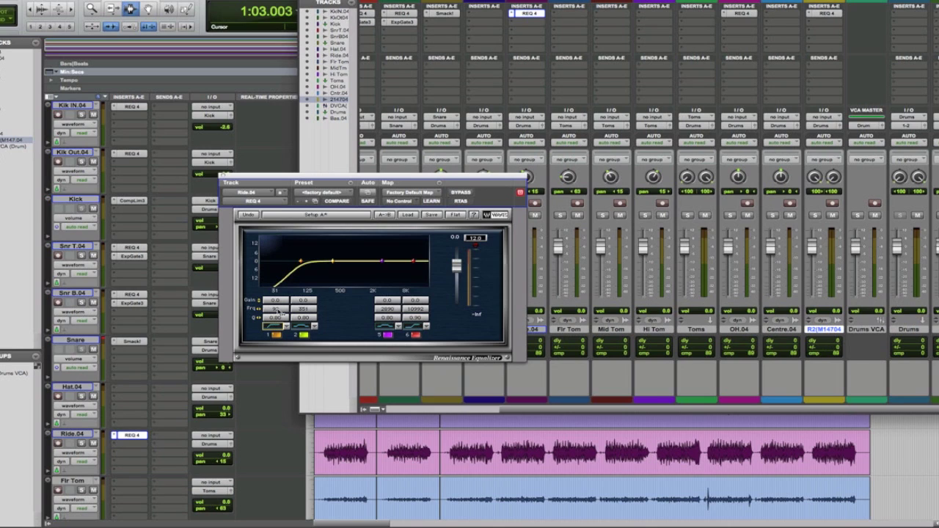
pyautogui.click(278, 309)
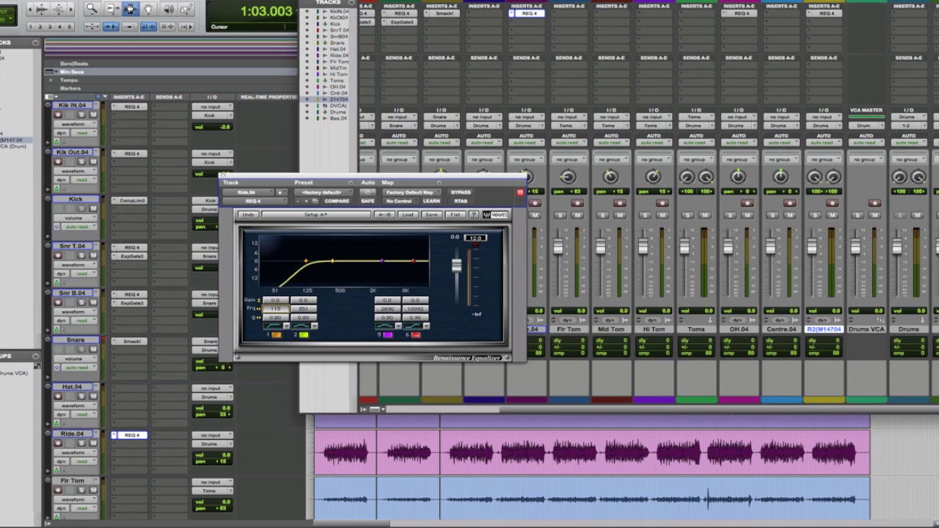
pyautogui.press('space')
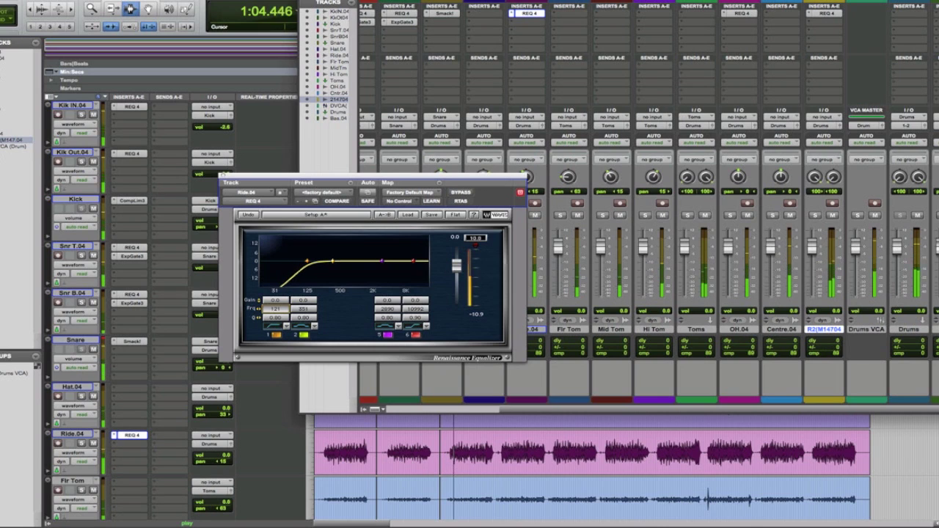
pyautogui.press('Up')
pyautogui.press('Up')
pyautogui.press('Up')
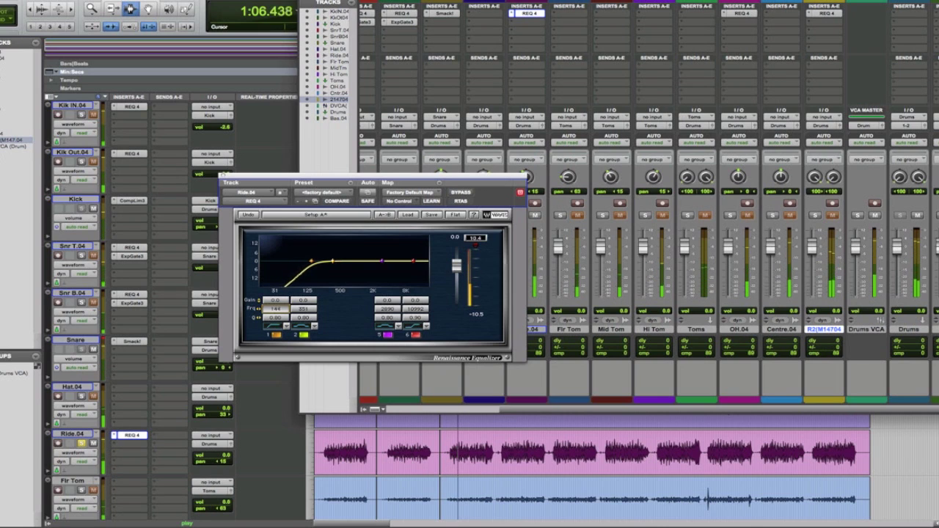
pyautogui.press('Up')
pyautogui.press('Up')
pyautogui.press('Up')
pyautogui.press('Up')
pyautogui.press('Up')
pyautogui.press('Up')
pyautogui.press('Up')
pyautogui.press('Up')
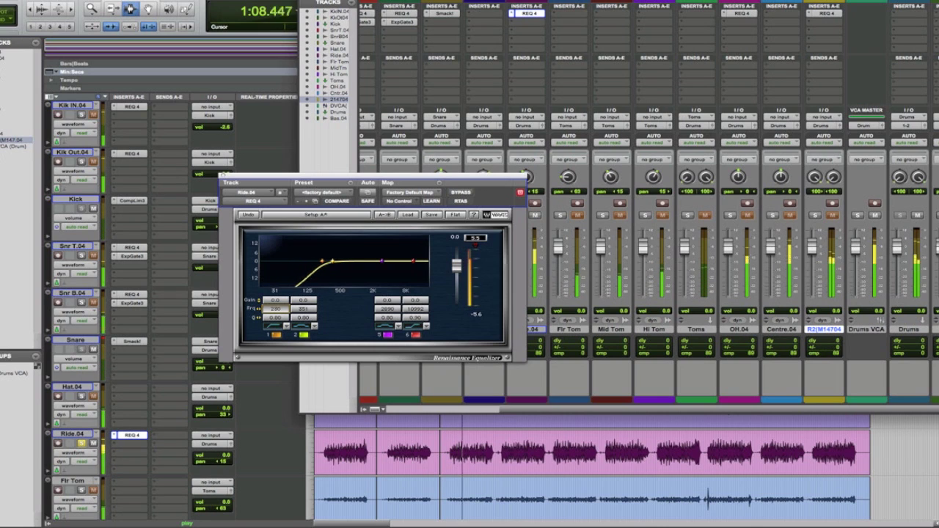
pyautogui.press('Up')
pyautogui.press('Up')
pyautogui.press('Up')
pyautogui.press('Up')
pyautogui.press('Up')
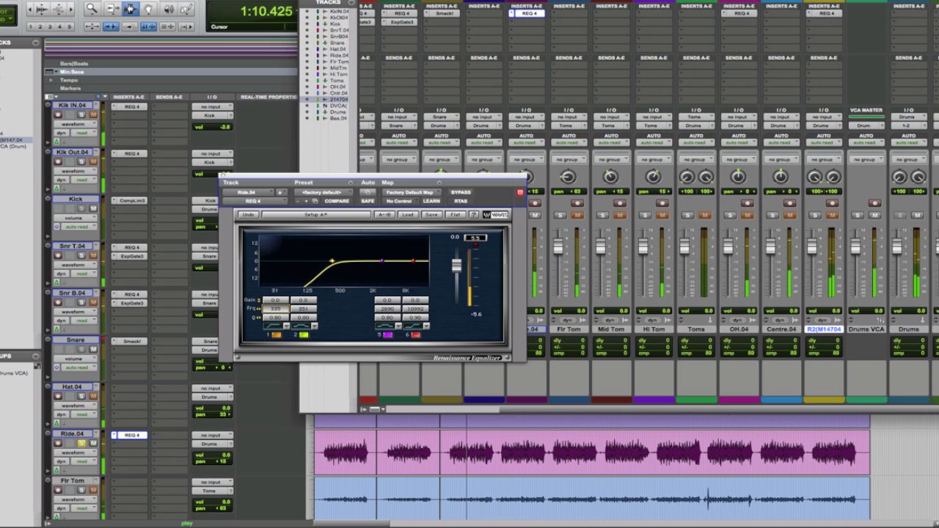
pyautogui.press('Up')
pyautogui.press('Up')
pyautogui.press('Up')
pyautogui.press('Up')
pyautogui.press('Up')
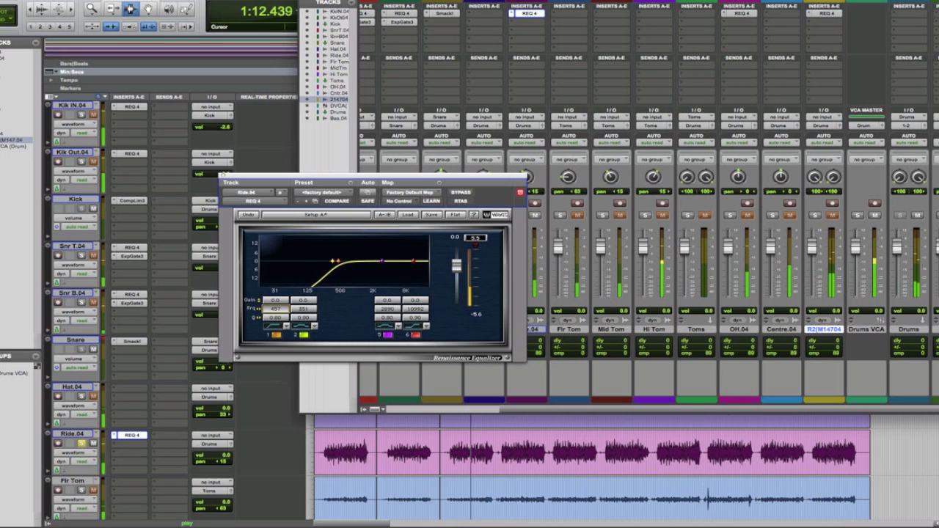
pyautogui.press('Down')
pyautogui.press('Down')
pyautogui.press('Down')
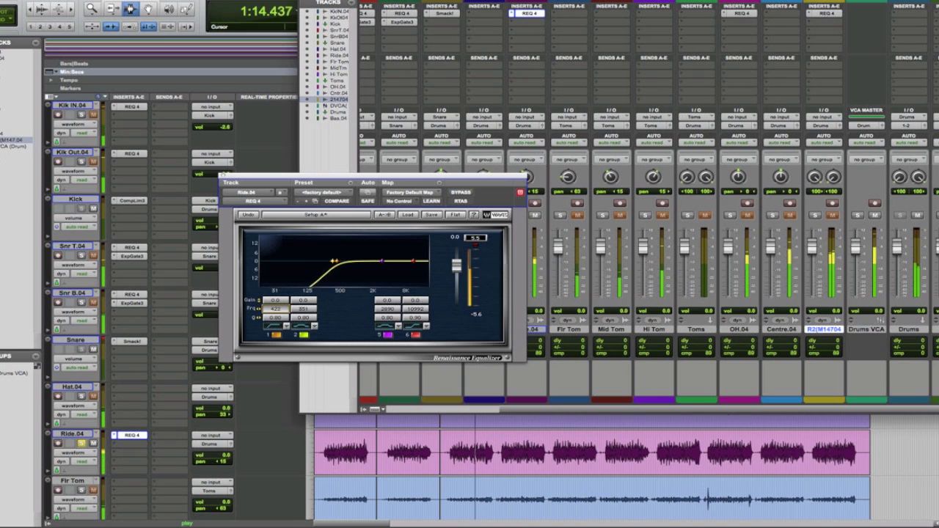
pyautogui.press('Down')
pyautogui.press('Down')
pyautogui.press('Down')
pyautogui.press('Down')
pyautogui.press('Down')
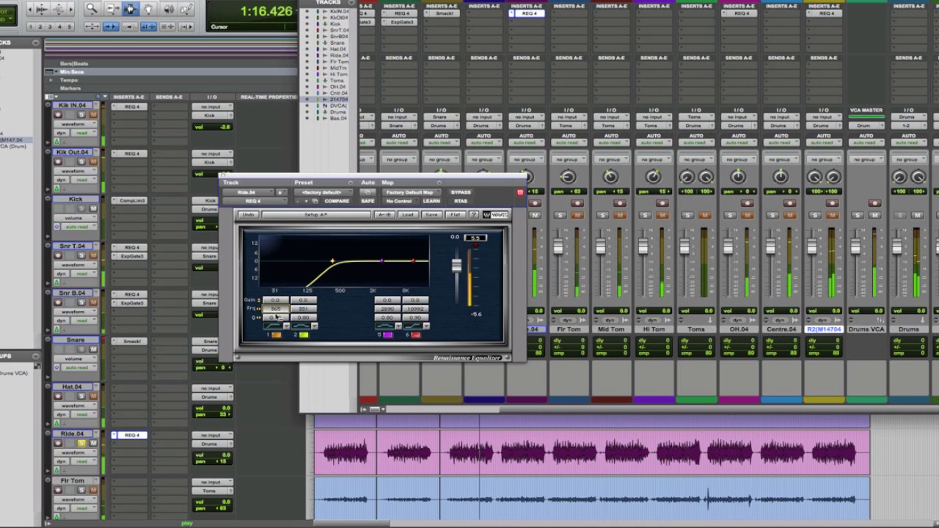
pyautogui.moveTo(278, 316); pyautogui.dragTo(285, 324)
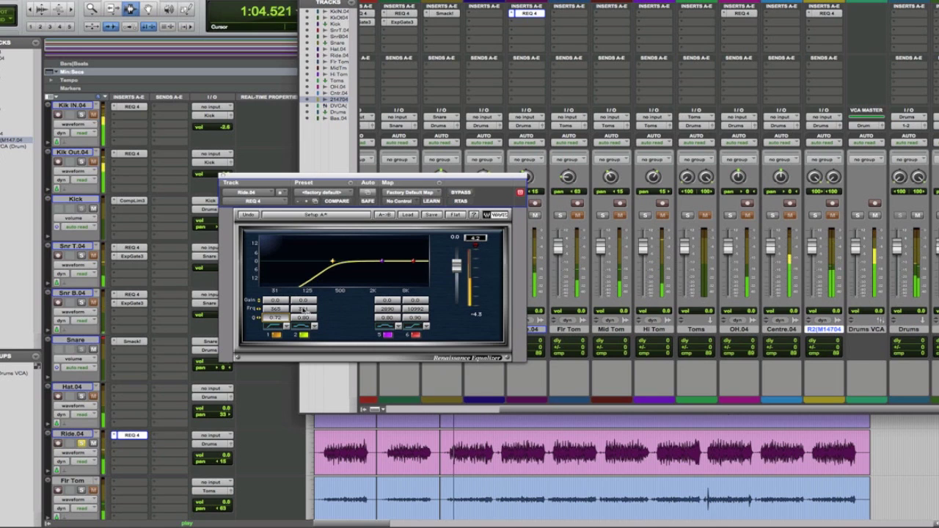
# Cut band 2 by 3.8 dB at 904 Hz, then narrow and raise the band 5 boost.
pyautogui.moveTo(303, 309); pyautogui.dragTo(302, 289)
pyautogui.moveTo(353, 262); pyautogui.dragTo(394, 256)
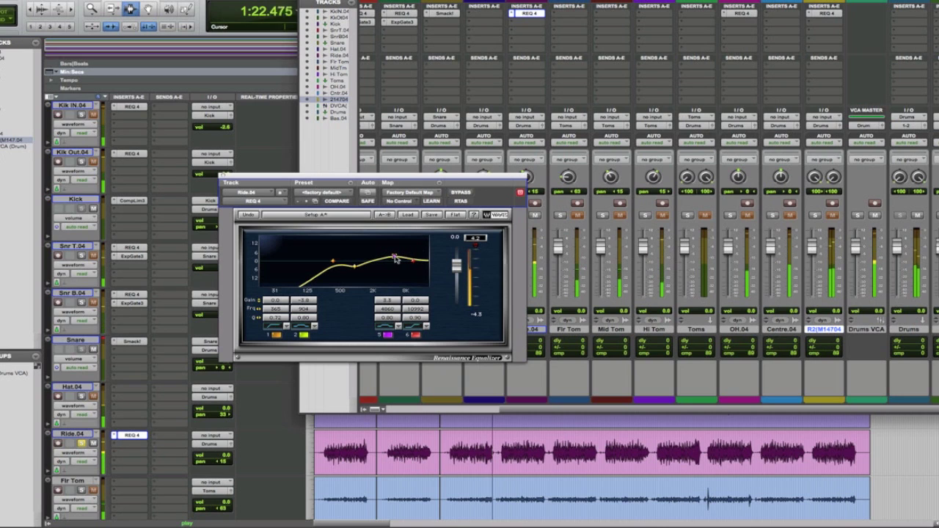
pyautogui.moveTo(391, 323); pyautogui.dragTo(391, 298)
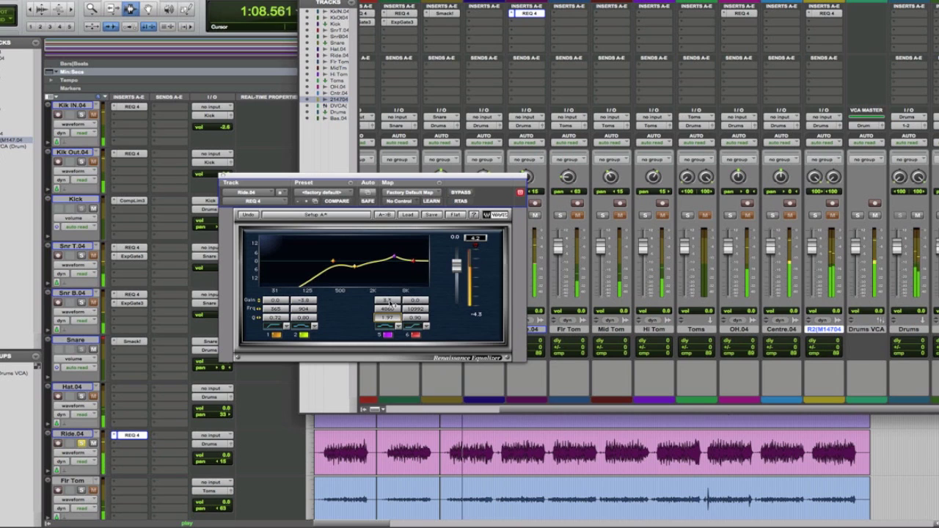
pyautogui.moveTo(392, 308)
pyautogui.mouseDown()
pyautogui.moveTo(392, 297)
pyautogui.moveTo(387, 311)
pyautogui.mouseUp()
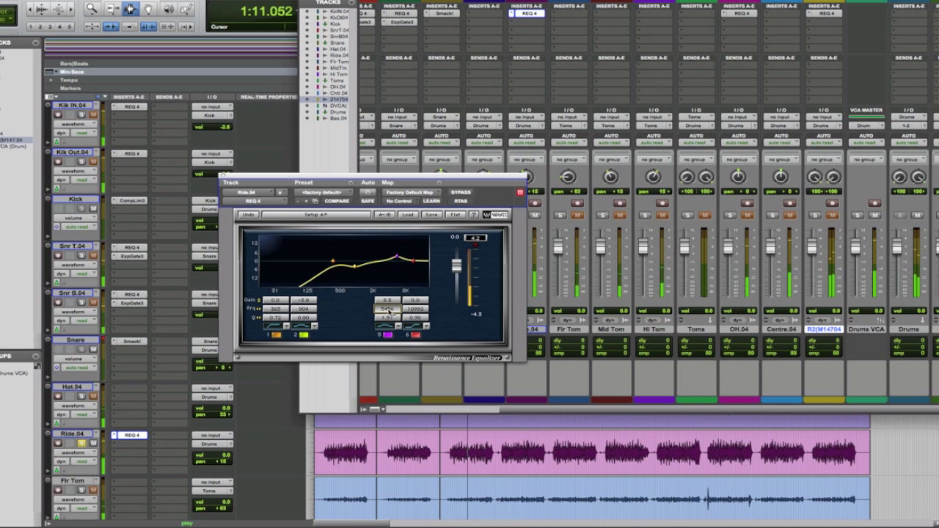
pyautogui.click(223, 176)
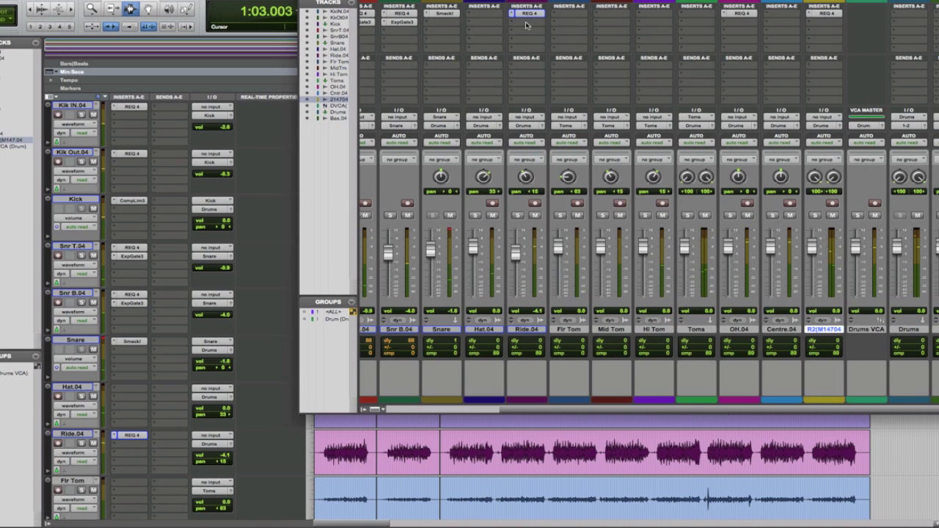
# Open the plug-in choices for Ride.04's second insert slot.
pyautogui.click(525, 25)
# Insert the mono RCompressor in Ride.04's second slot and begin lowering its threshold.
pyautogui.moveTo(547, 64)
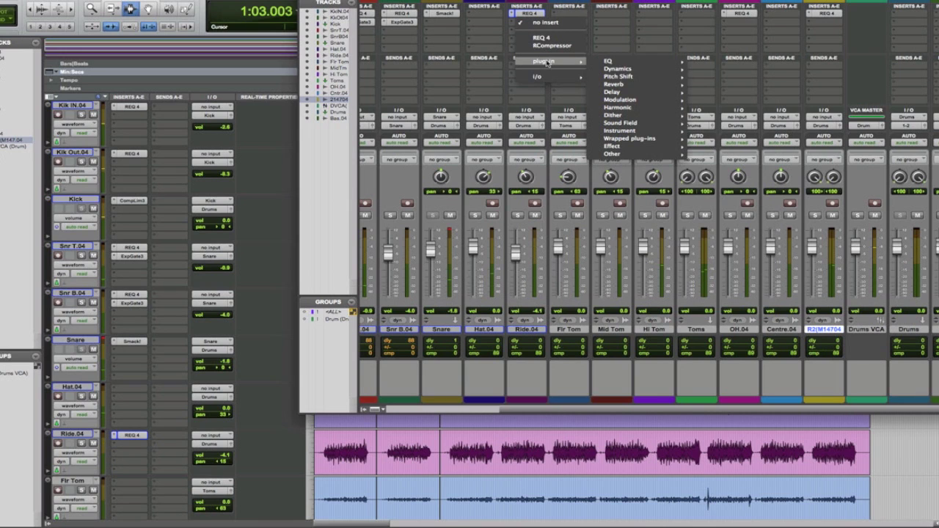
pyautogui.moveTo(615, 69)
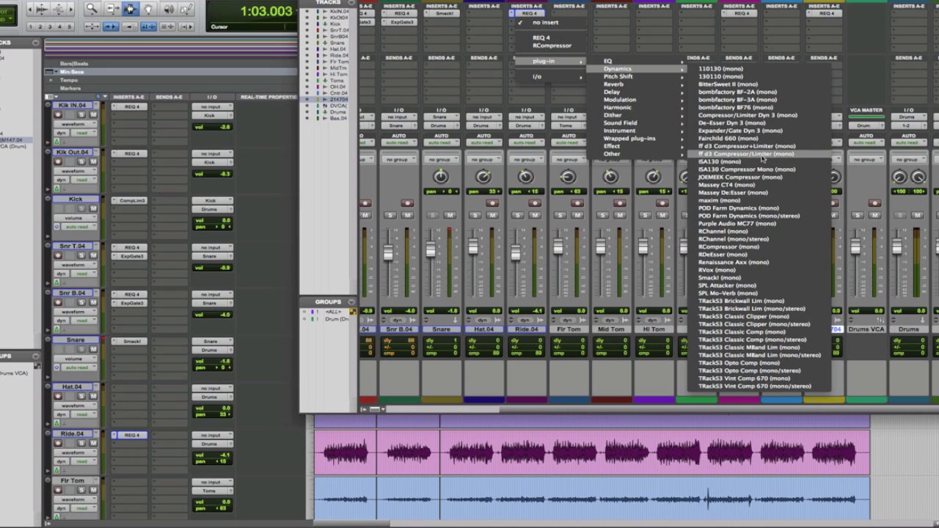
pyautogui.click(766, 252)
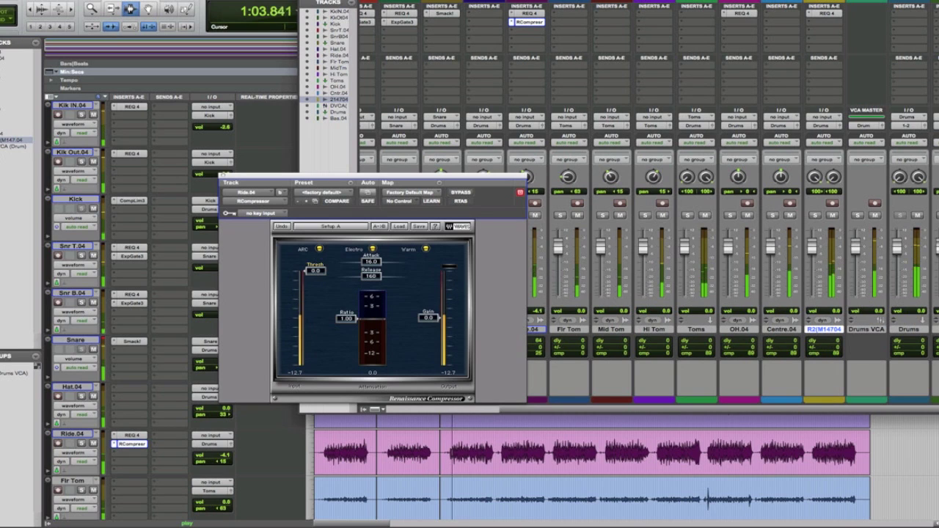
pyautogui.moveTo(320, 273); pyautogui.dragTo(348, 323)
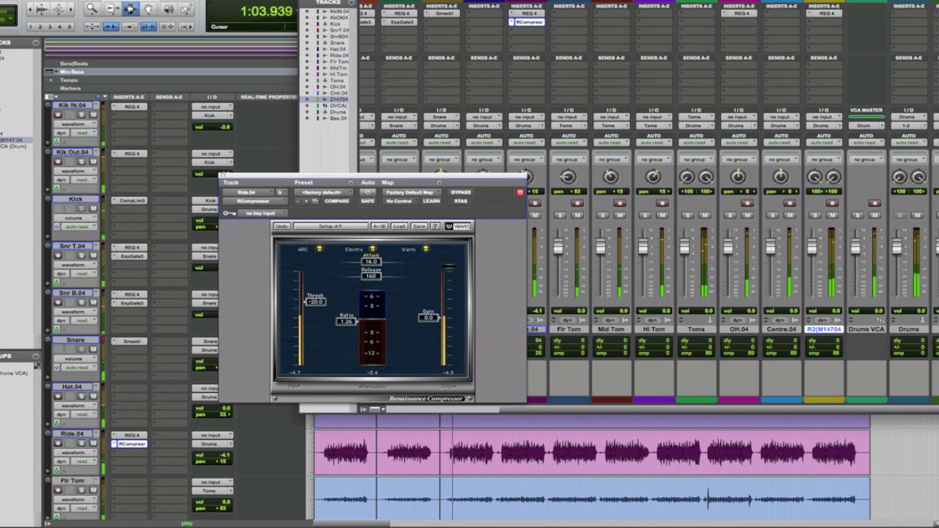
# Set the ride compressor's attack to about 8 ms and release to 239 ms, then stop playback.
pyautogui.moveTo(370, 261); pyautogui.dragTo(361, 261)
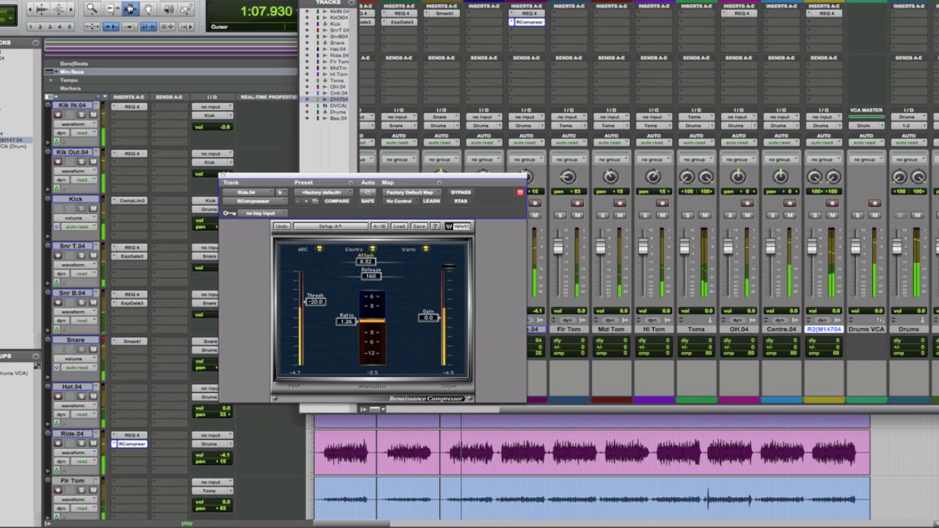
pyautogui.moveTo(361, 261); pyautogui.dragTo(363, 261)
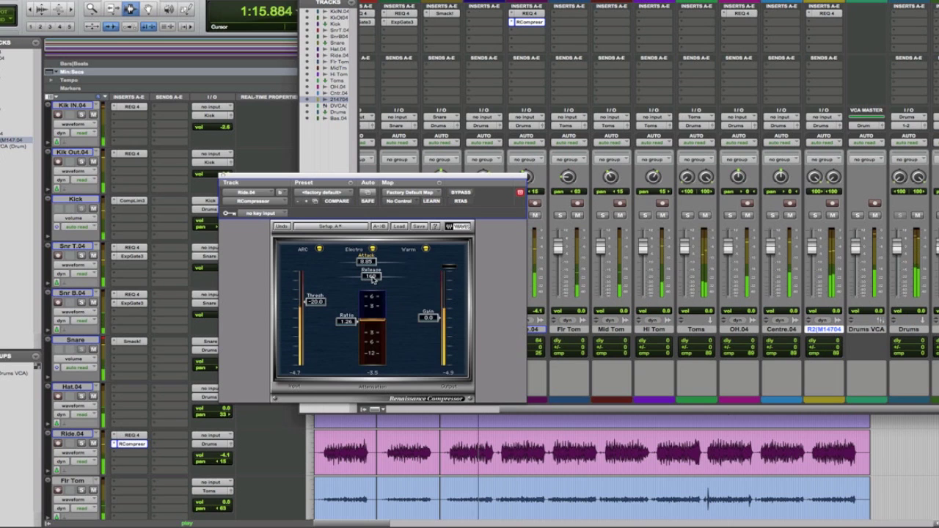
pyautogui.moveTo(373, 279); pyautogui.dragTo(373, 254)
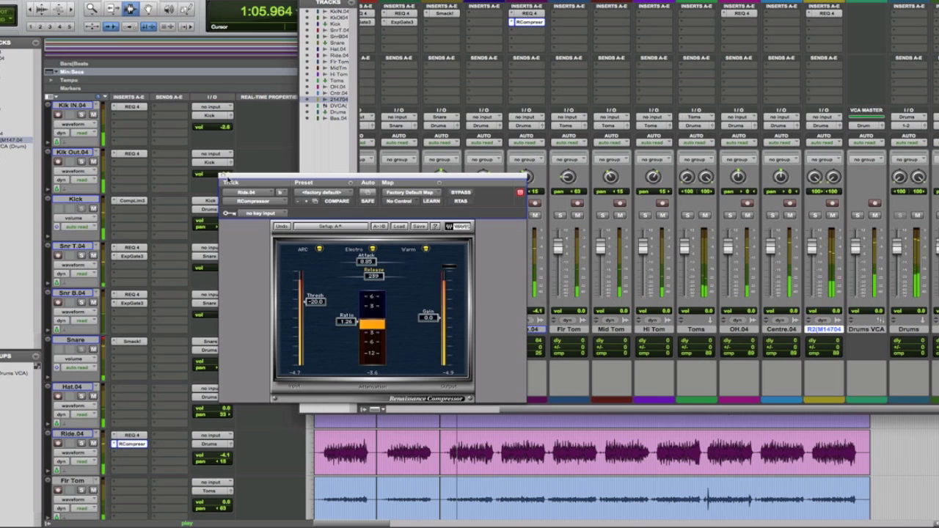
pyautogui.click(224, 177)
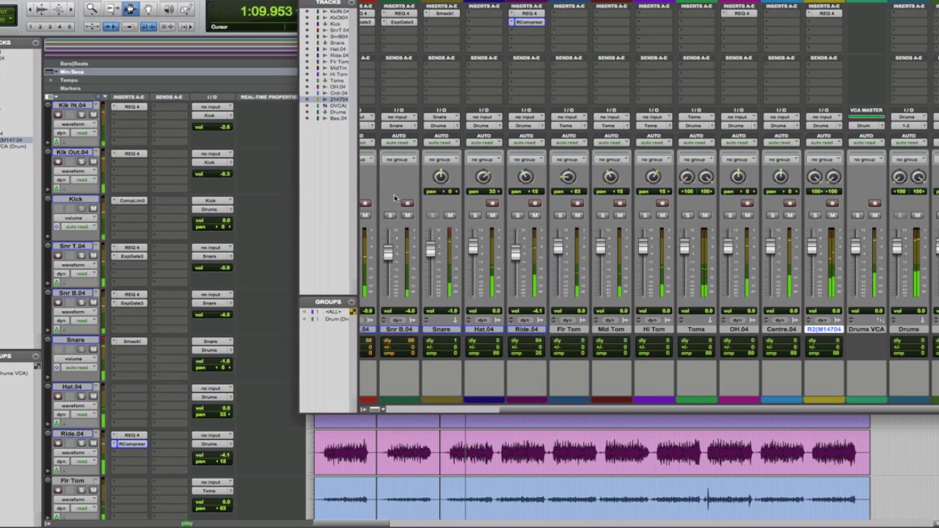
pyautogui.press('space')
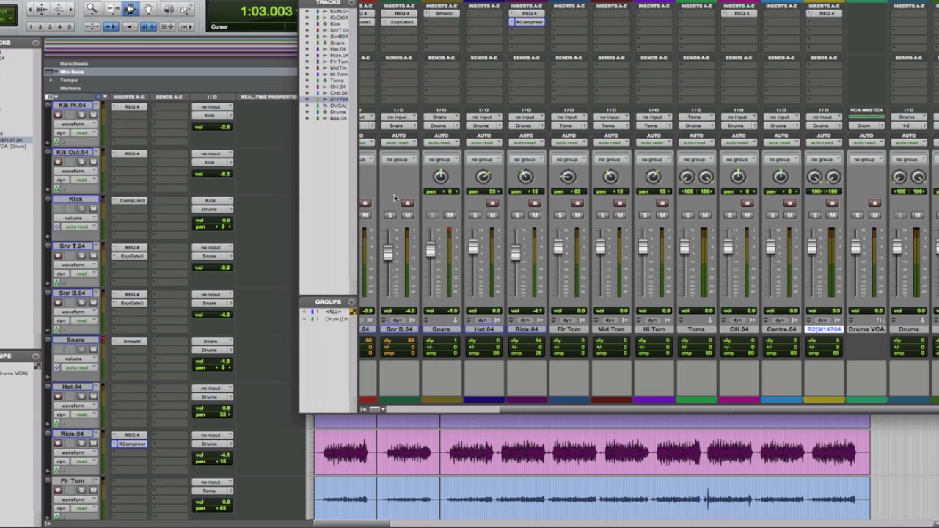
# Solo Kik Out.04 and audition the 1:26.412–1:47.081 Kik Out passage, then show the mixer.
pyautogui.click(536, 478)
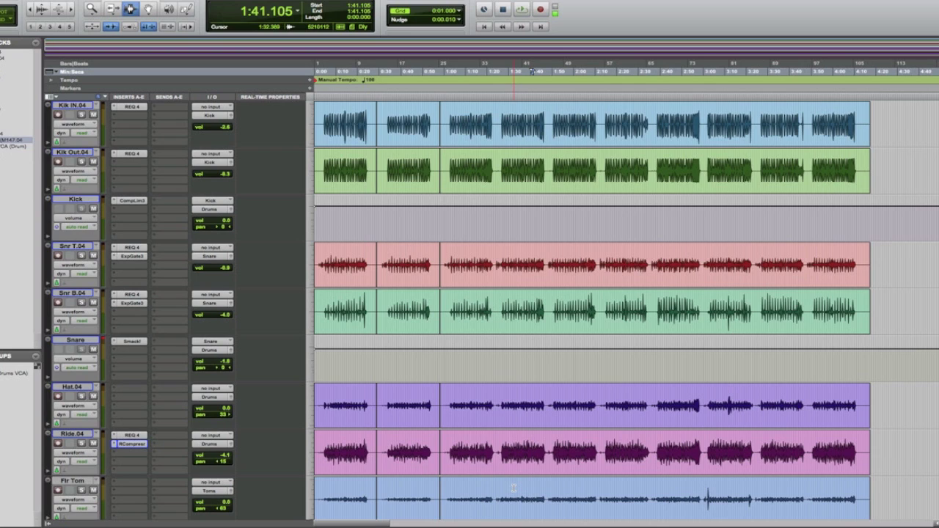
pyautogui.hotkey('shift', 's')
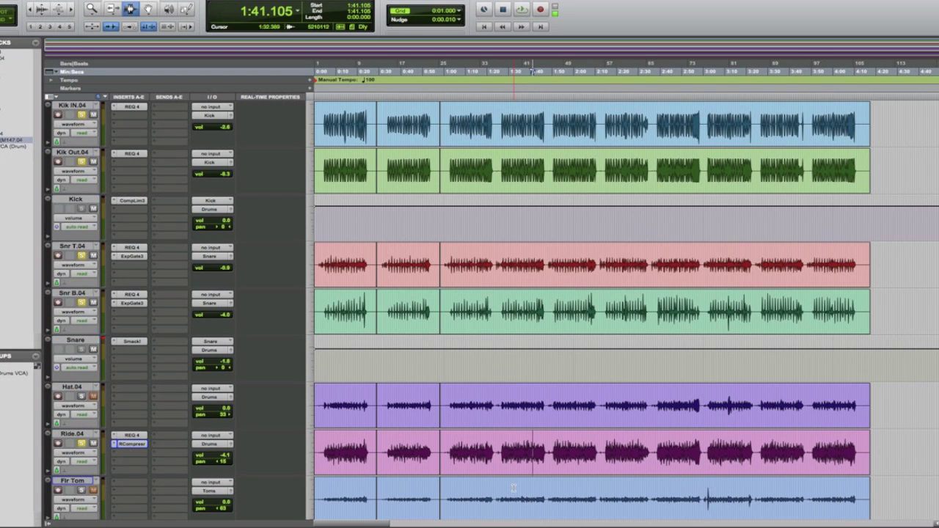
pyautogui.press('space')
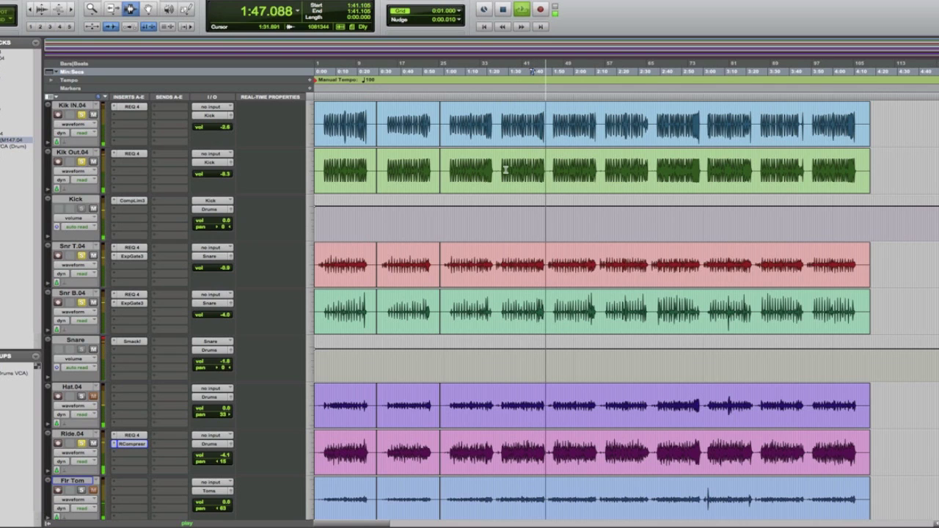
pyautogui.keyDown('shift'); pyautogui.click(546, 171); pyautogui.keyUp('shift')
pyautogui.press('space')
pyautogui.press('space')
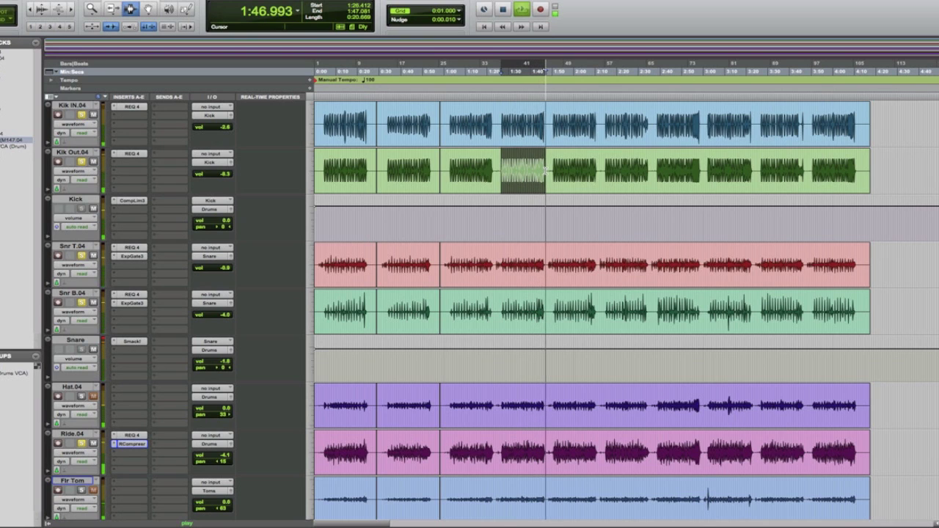
pyautogui.press('space')
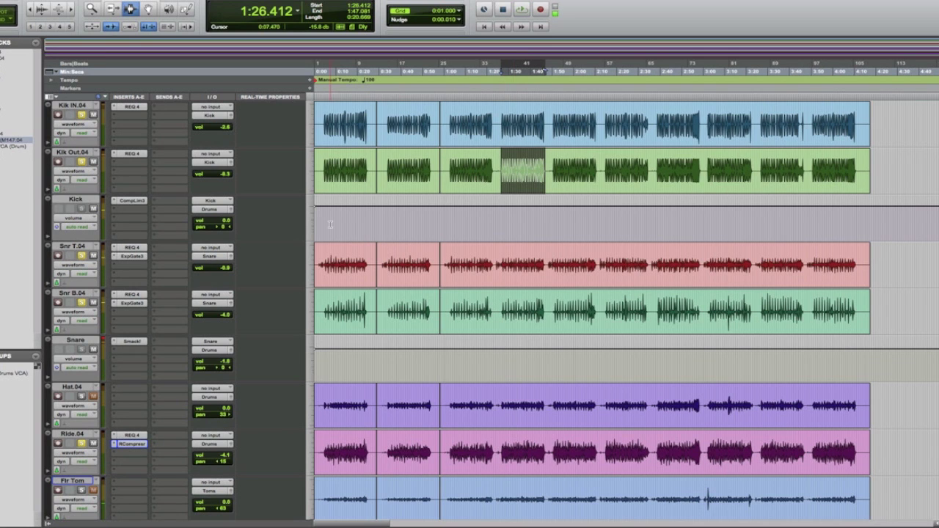
pyautogui.press('super+equal')
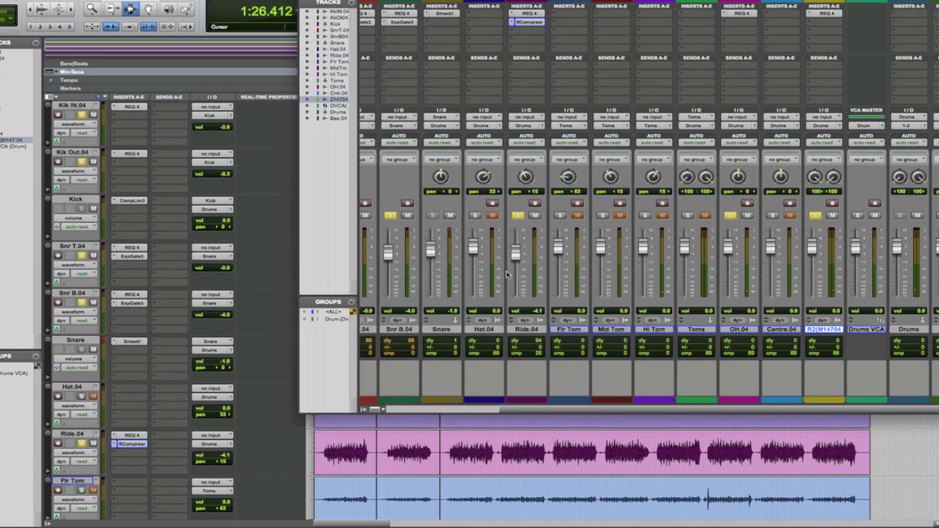
# Select Flr Tom through Hi Tom in the mixer, then shift the Edit selection start later.
pyautogui.click(576, 330)
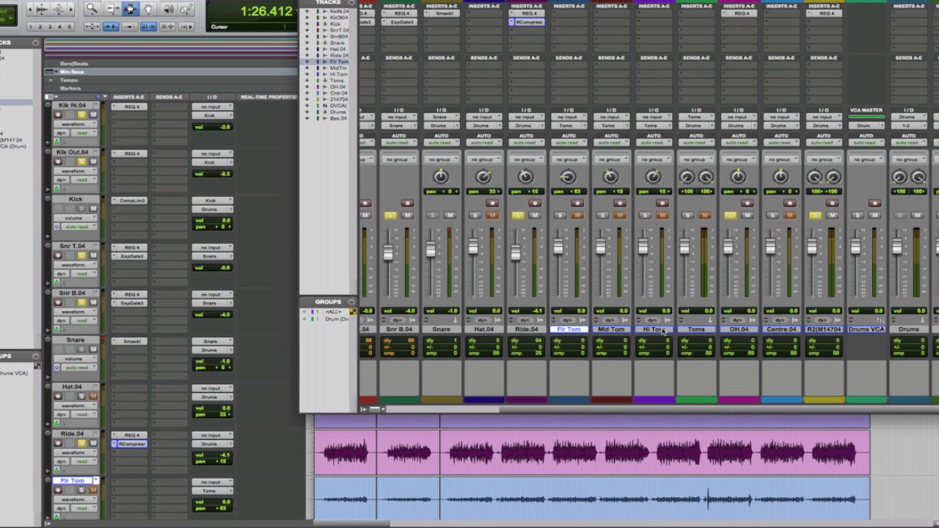
pyautogui.keyDown('shift'); pyautogui.click(663, 330); pyautogui.keyUp('shift')
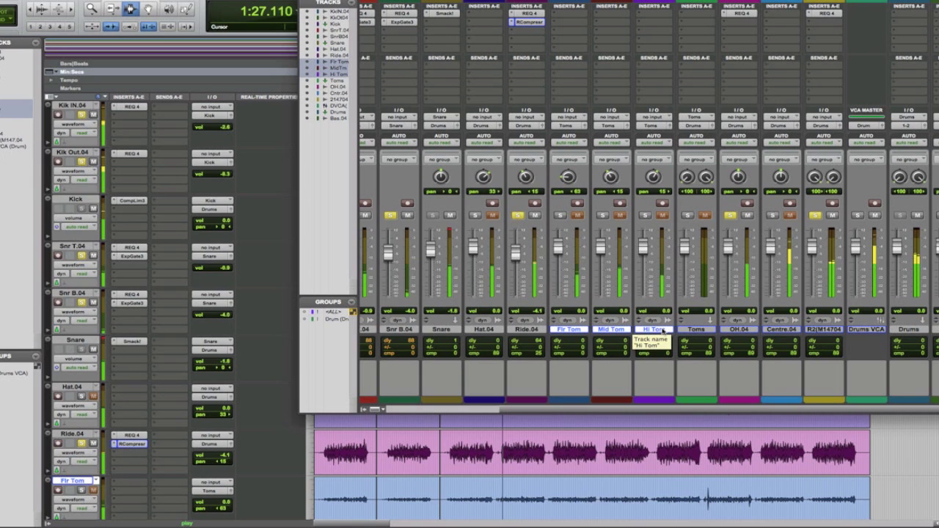
pyautogui.press('super+equal')
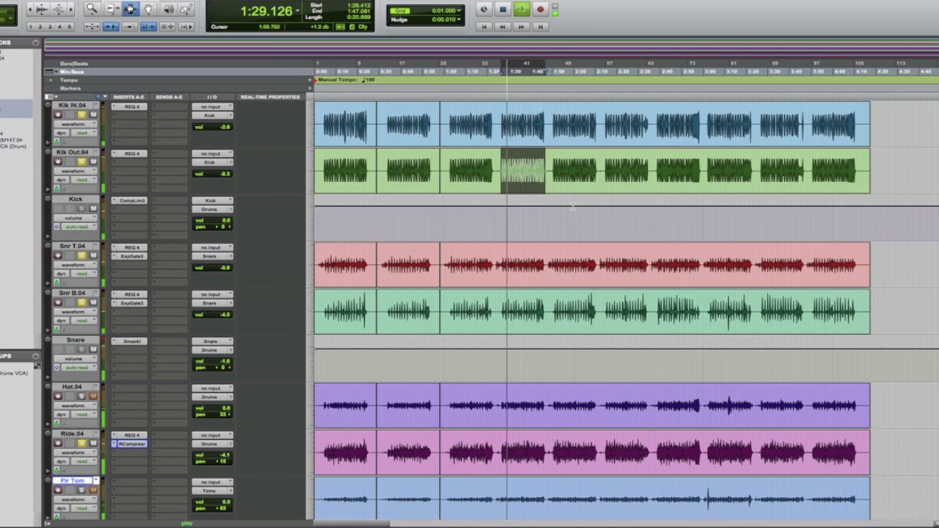
pyautogui.keyDown('shift'); pyautogui.click(513, 75); pyautogui.keyUp('shift')
# Select the Hi Tom passage from 1:11.470 to 1:22.926 and play it.
pyautogui.moveTo(515, 76); pyautogui.dragTo(536, 76)
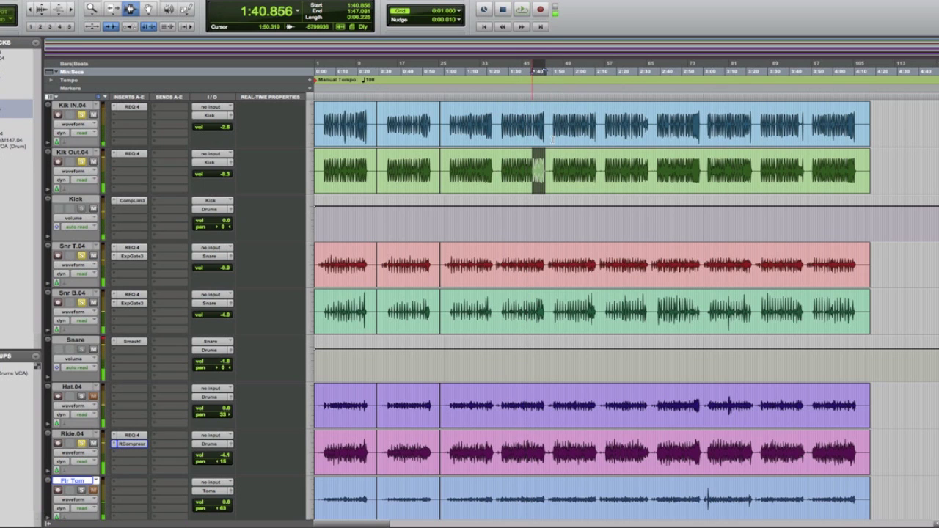
pyautogui.scroll(-3, 552, 140)
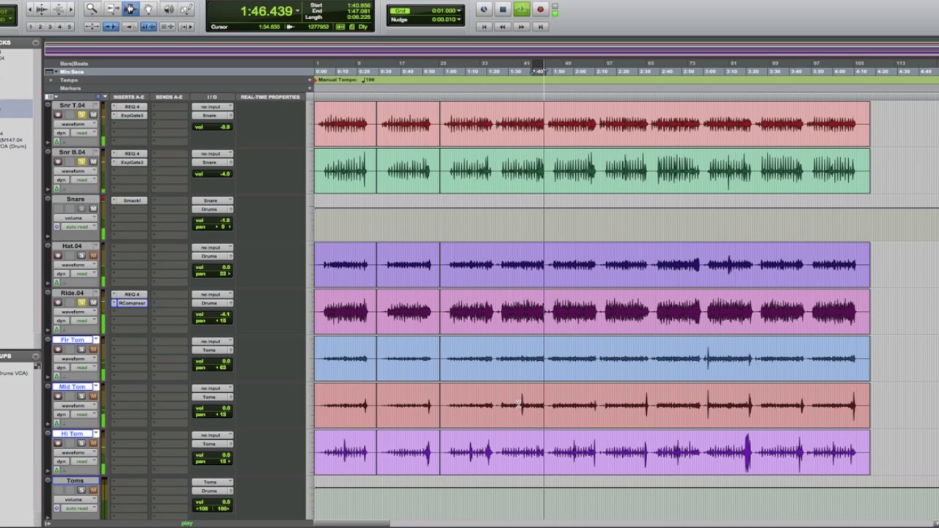
pyautogui.press('space')
pyautogui.click(470, 446)
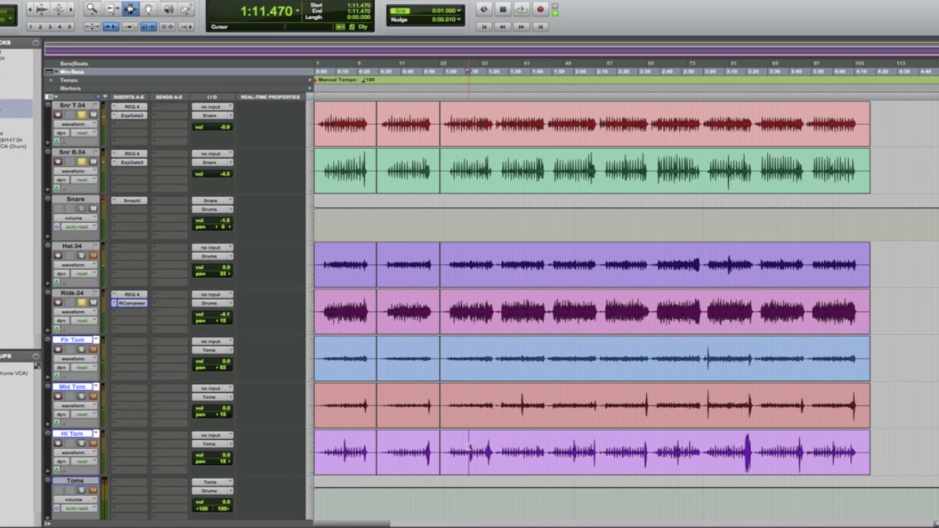
pyautogui.keyDown('shift'); pyautogui.click(492, 446); pyautogui.keyUp('shift')
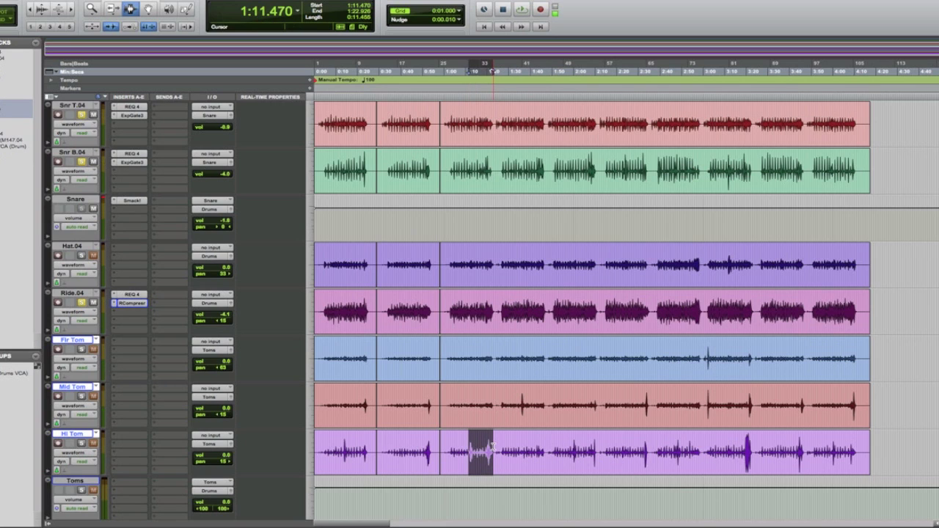
pyautogui.press('space')
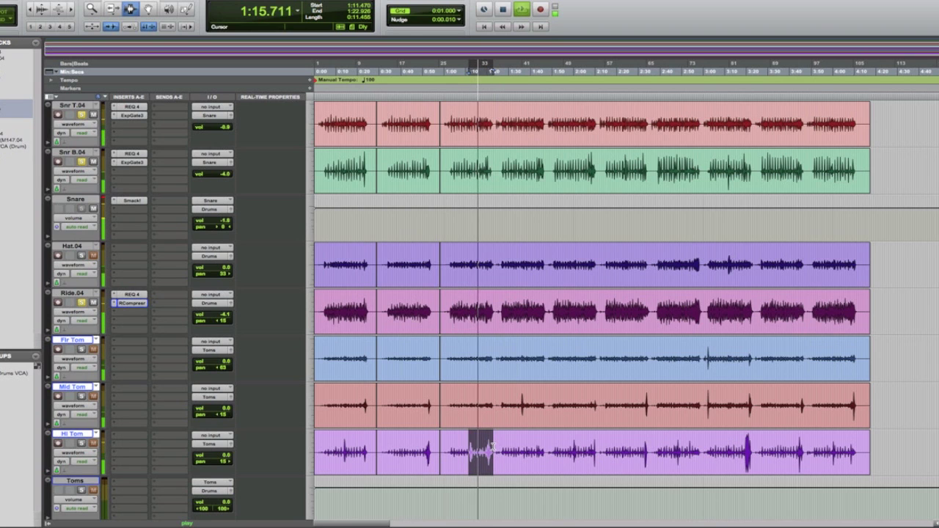
# Solo the selected toms and audition them, finishing with the Mix window shown.
pyautogui.press('super+equal')
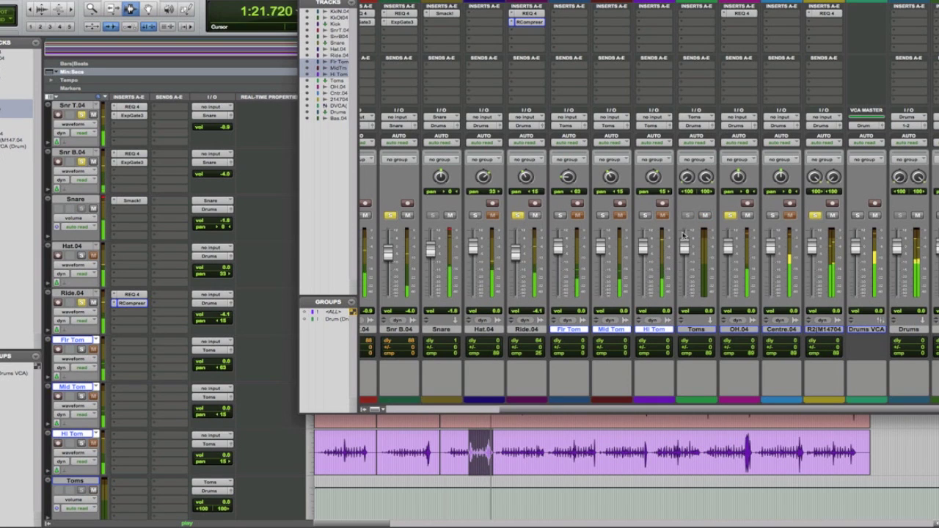
pyautogui.press('space')
pyautogui.press('space')
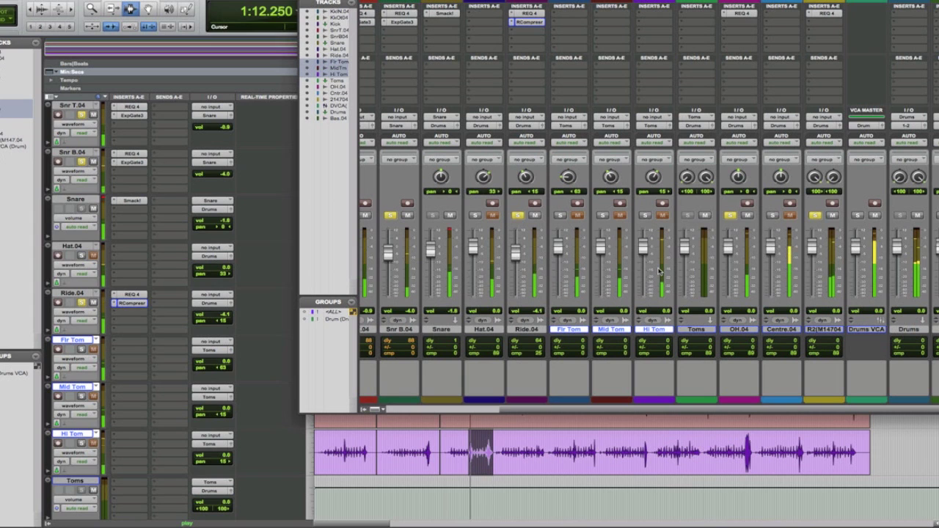
pyautogui.press('space')
pyautogui.hscroll(-3, 659, 272)
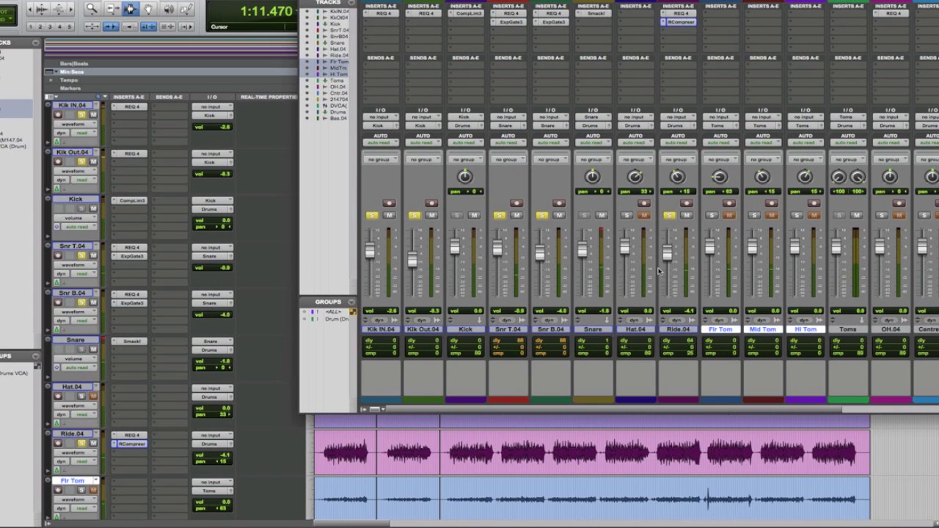
pyautogui.hscroll(4, 659, 272)
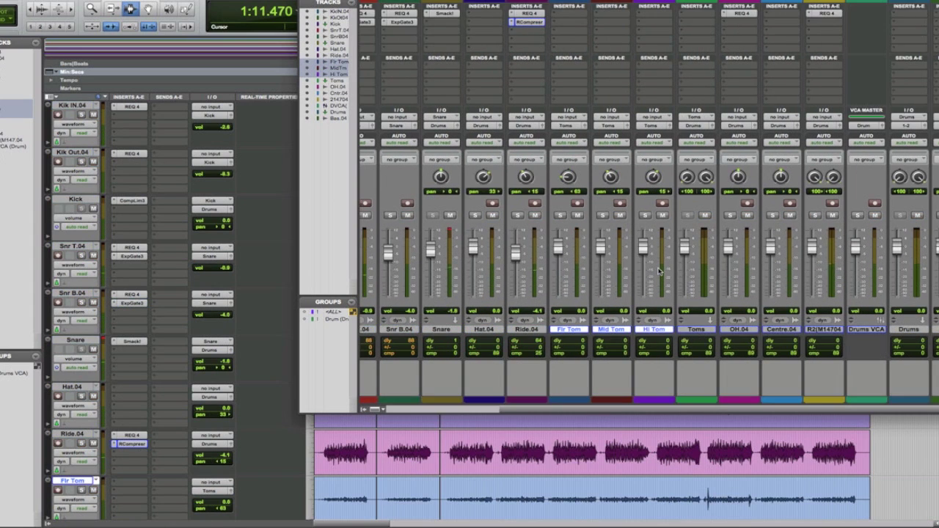
pyautogui.hotkey('shift', 's')
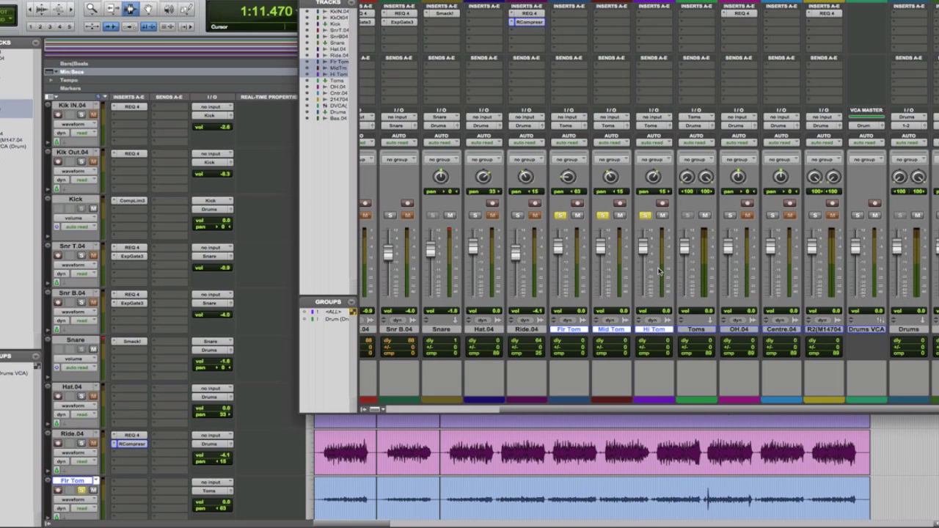
pyautogui.press('space')
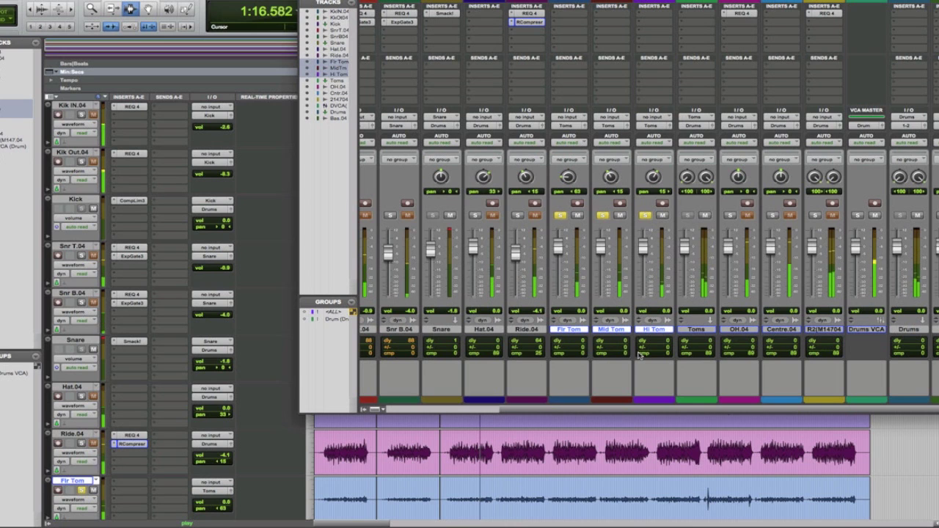
pyautogui.press('super+equal')
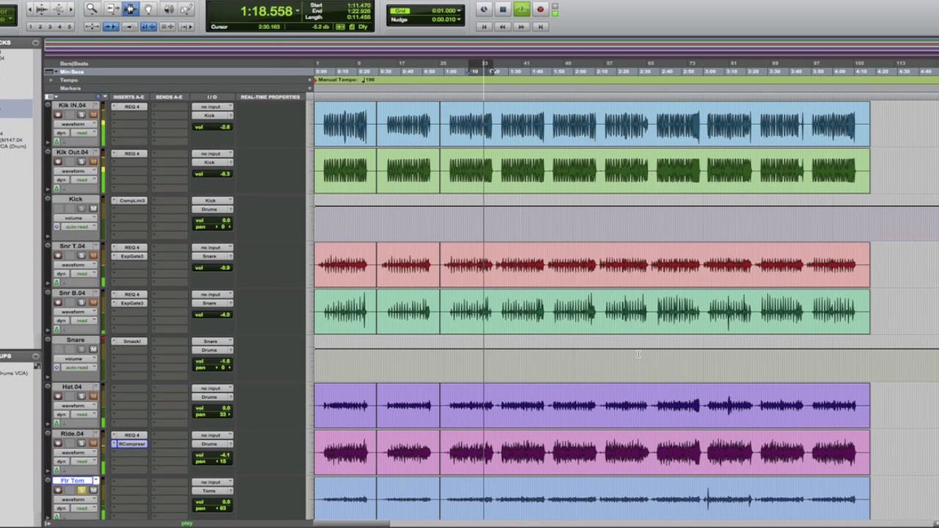
pyautogui.scroll(-6, 639, 355)
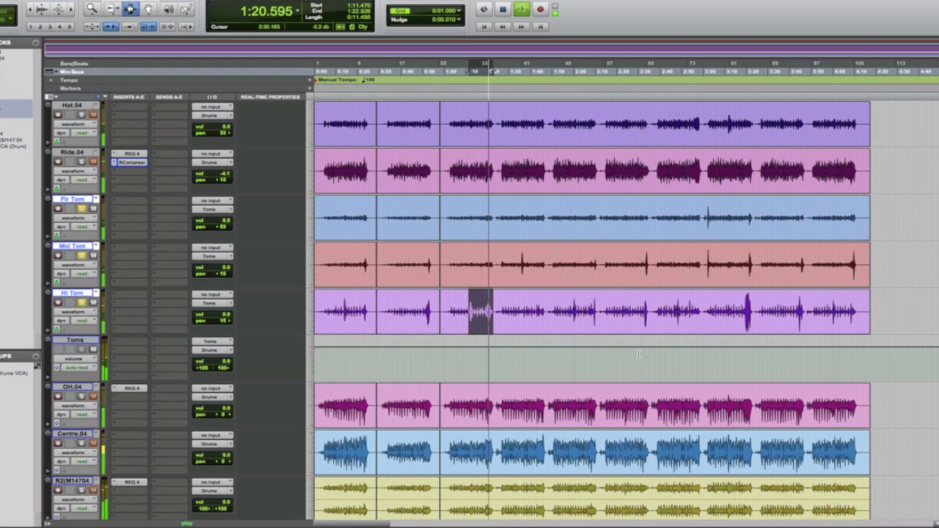
pyautogui.press('super+equal')
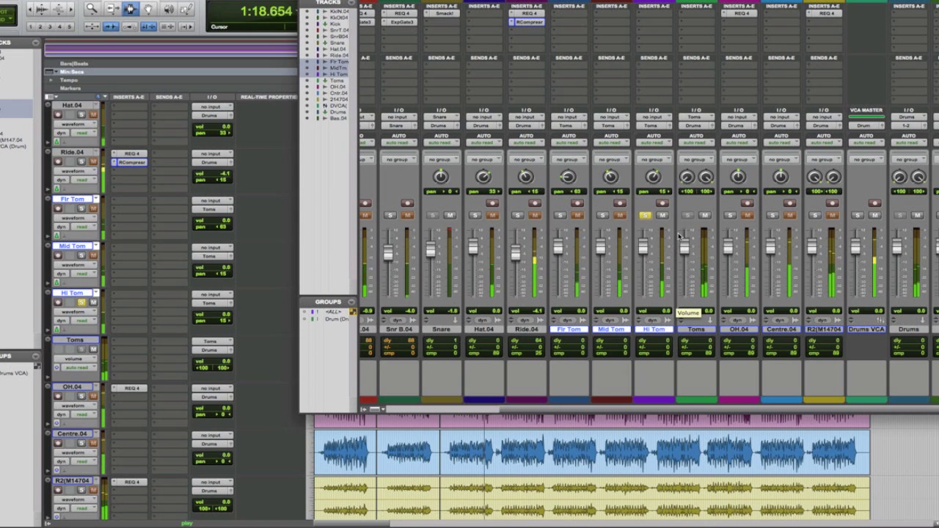
pyautogui.press('super+equal')
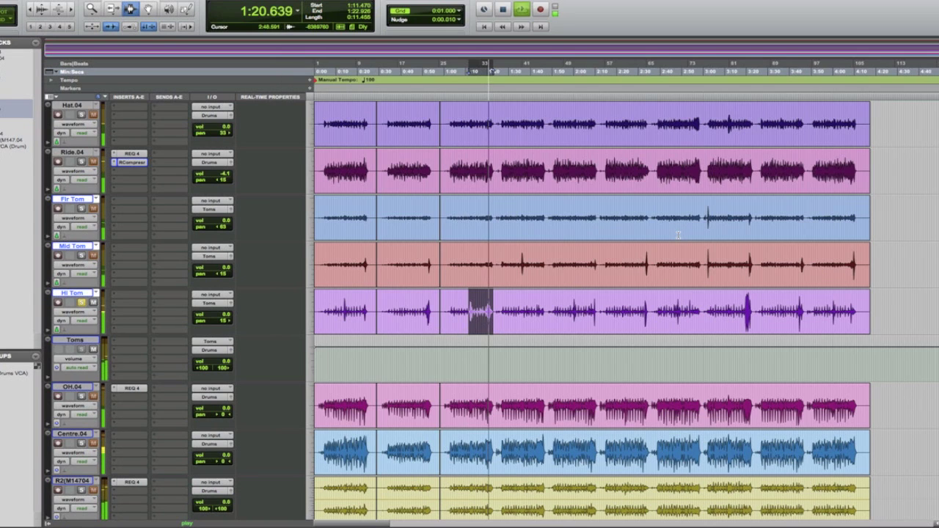
pyautogui.press('super+equal')
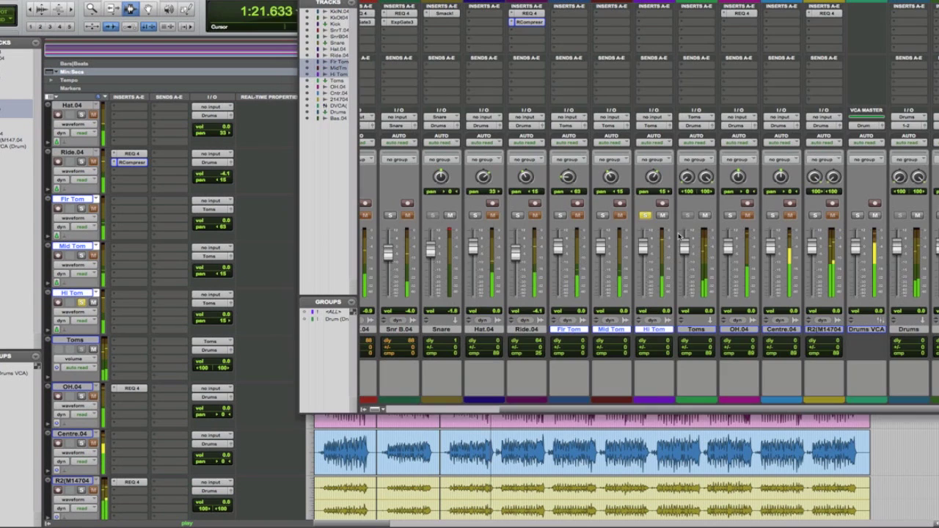
# Insert REQ 4 on Hi Tom with a 124 Hz low cut and a 755 Hz dip.
pyautogui.click(652, 19)
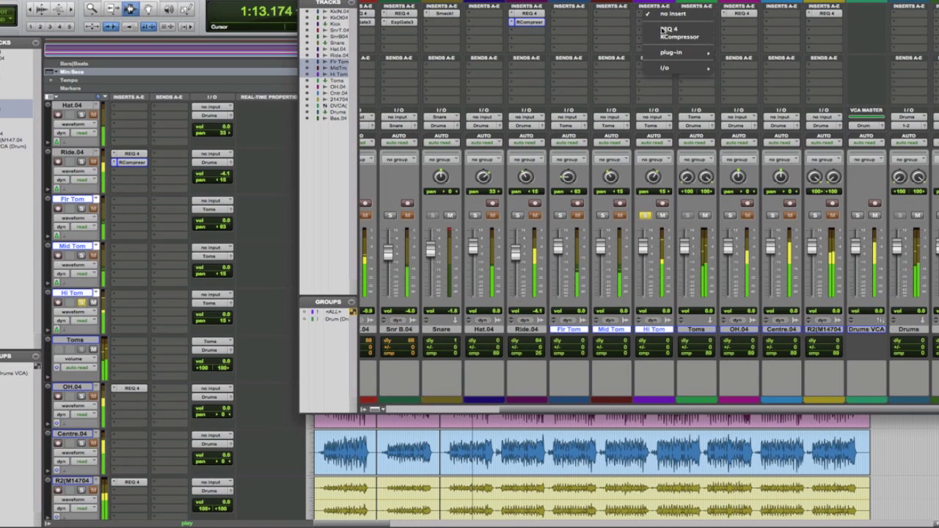
pyautogui.click(666, 31)
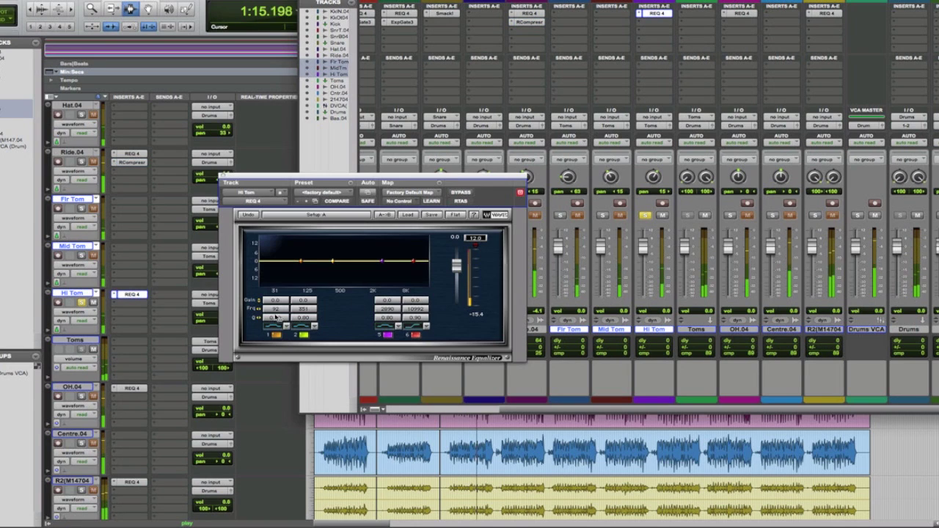
pyautogui.click(273, 327)
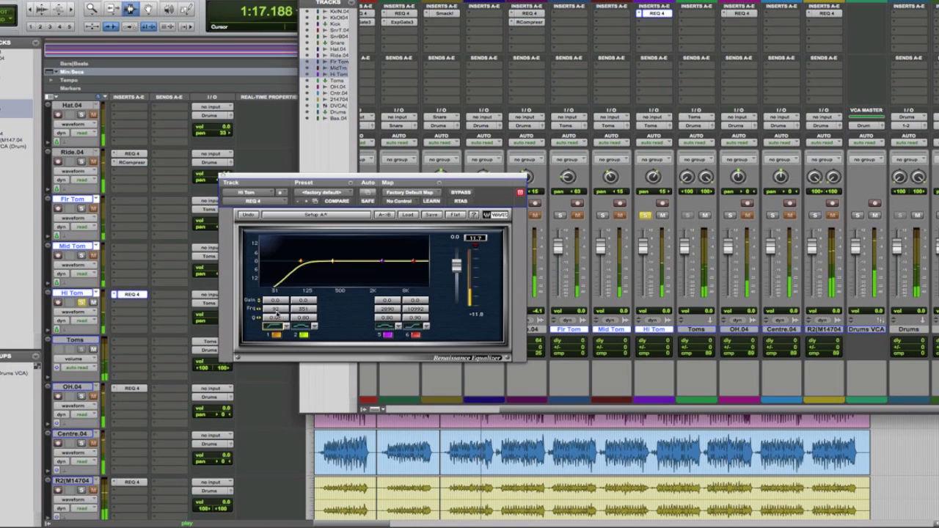
pyautogui.click(275, 310)
pyautogui.moveTo(276, 310); pyautogui.dragTo(276, 302)
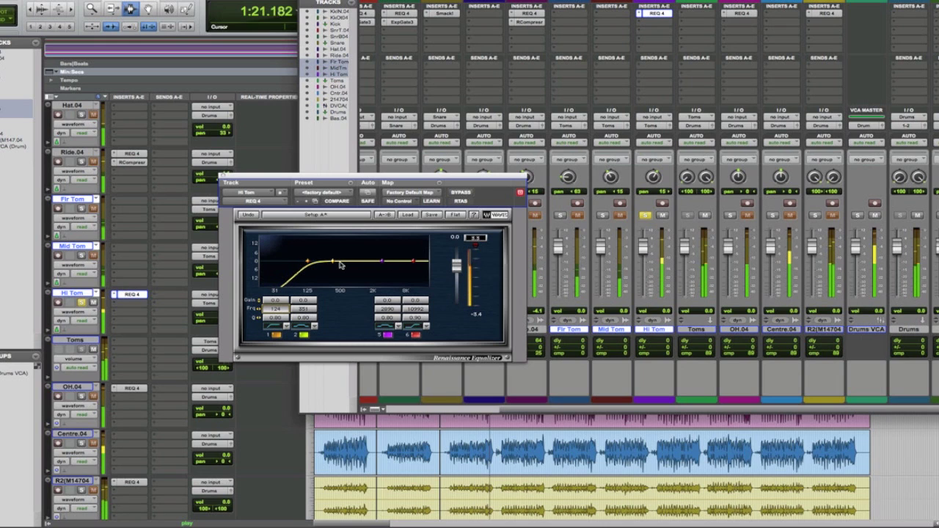
pyautogui.moveTo(334, 264); pyautogui.dragTo(351, 265)
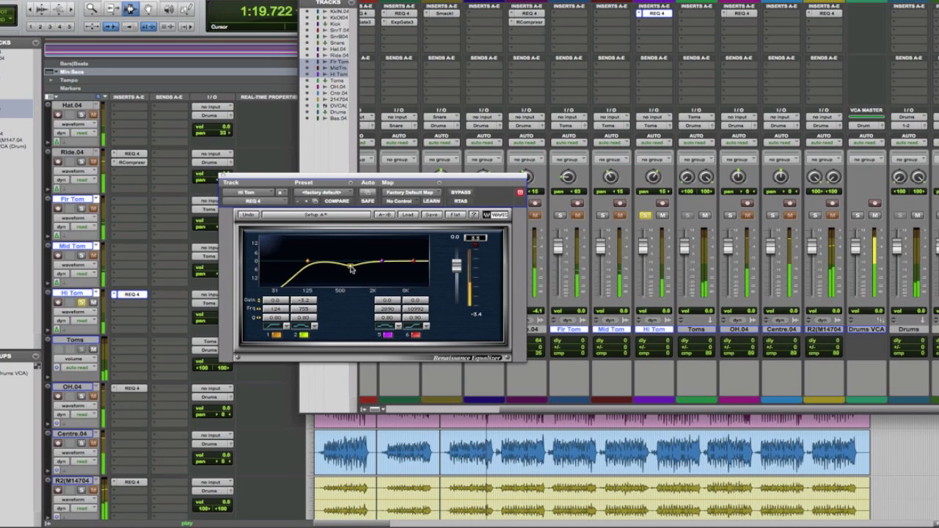
# Boost band 5 about 2.1 dB at 3174 Hz while auditioning the tom passage.
pyautogui.press('super+equal')
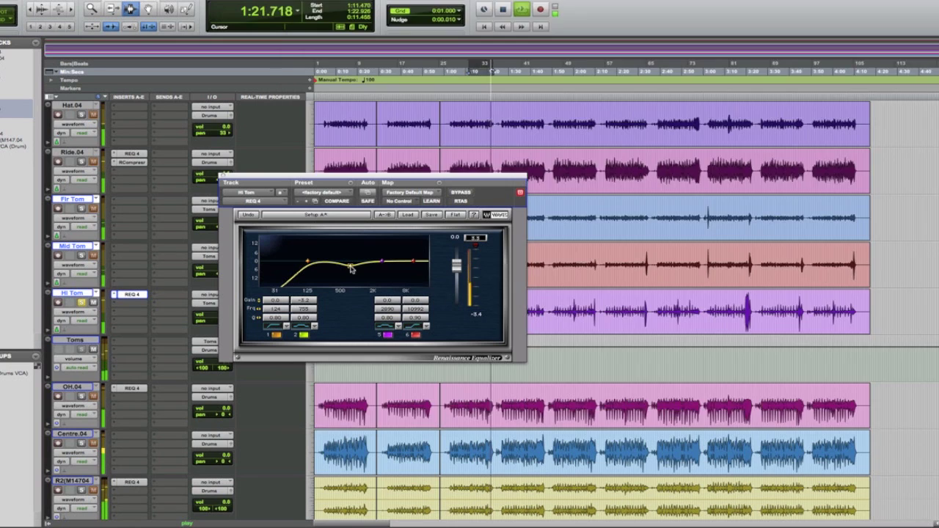
pyautogui.moveTo(426, 180); pyautogui.dragTo(328, 182)
pyautogui.press('space')
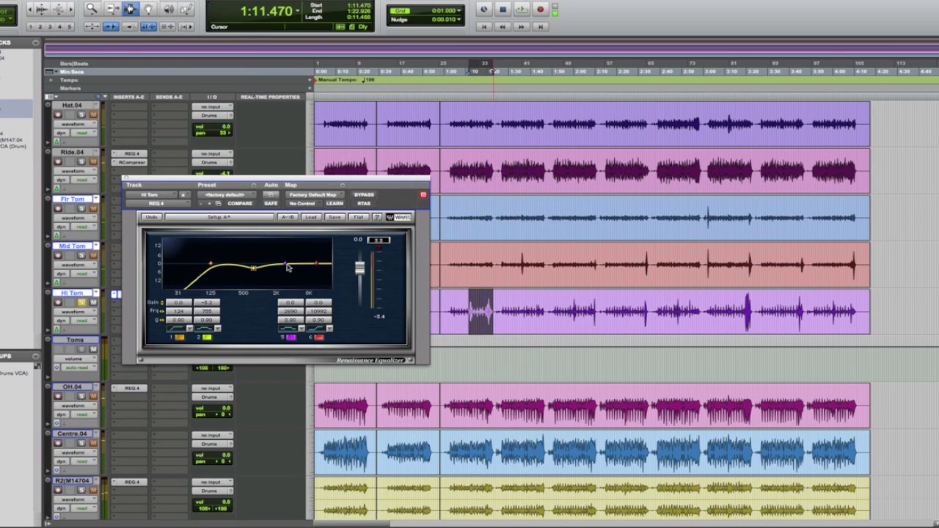
pyautogui.press('space')
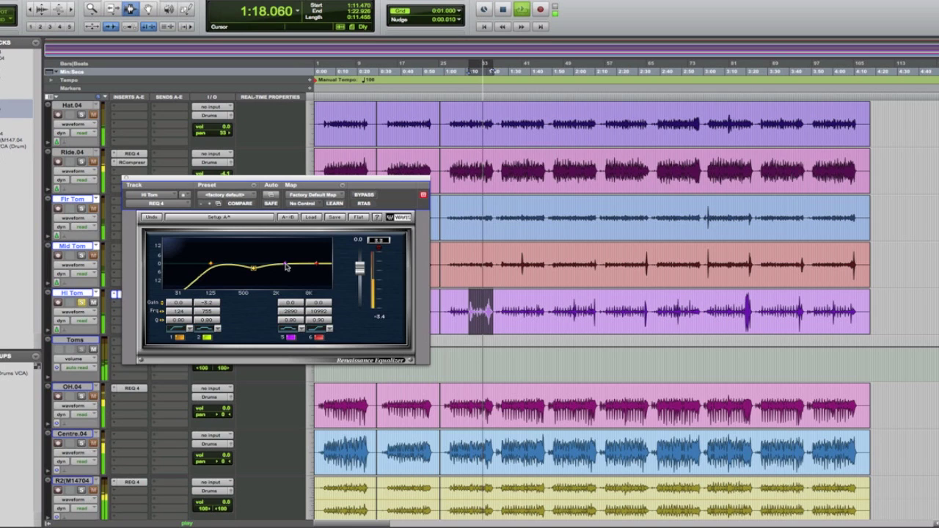
pyautogui.moveTo(286, 267); pyautogui.dragTo(288, 264)
pyautogui.press('space')
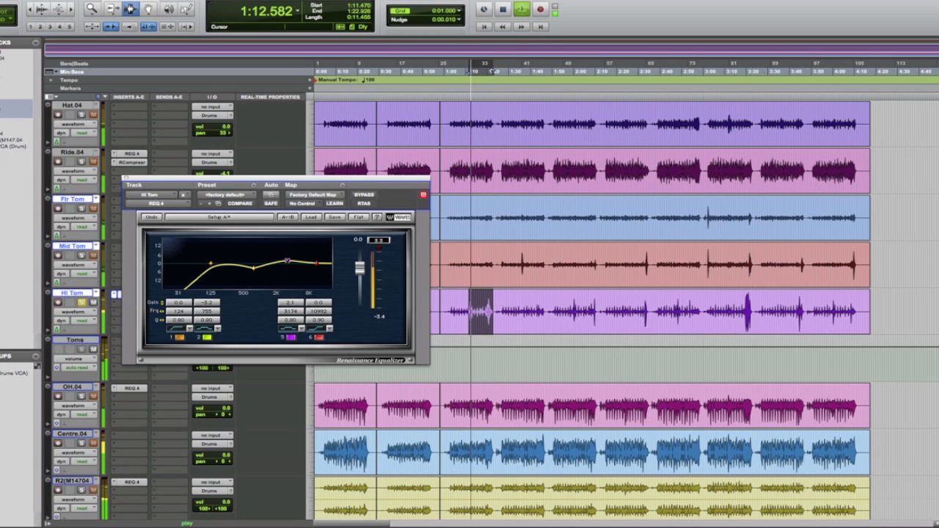
pyautogui.press('super+equal')
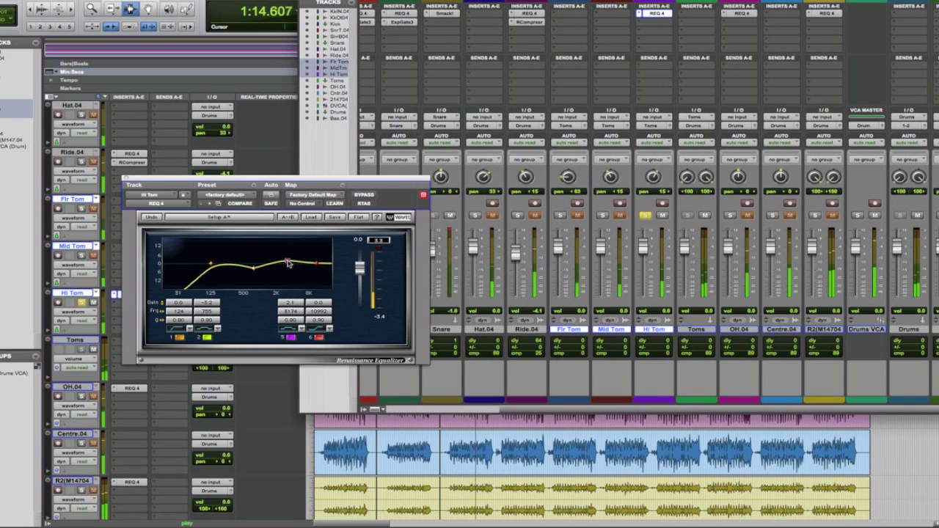
pyautogui.press('space')
# Insert Renaissance Compressor on Hi Tom: threshold -17.8, ratio 2.85, gain 4.6, release 89.1.
pyautogui.click(658, 23)
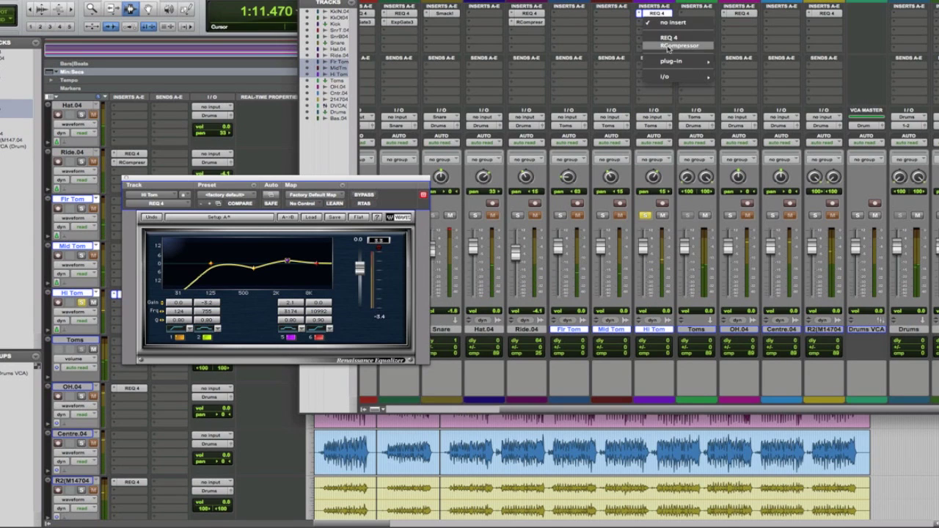
pyautogui.moveTo(670, 62)
pyautogui.click(673, 46)
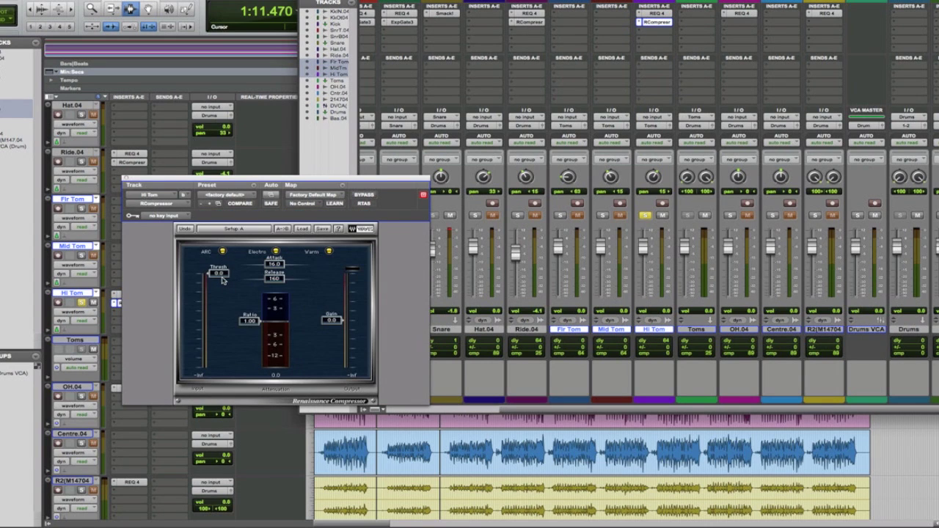
pyautogui.moveTo(222, 280)
pyautogui.mouseDown()
pyautogui.moveTo(220, 300)
pyautogui.moveTo(244, 333)
pyautogui.mouseUp()
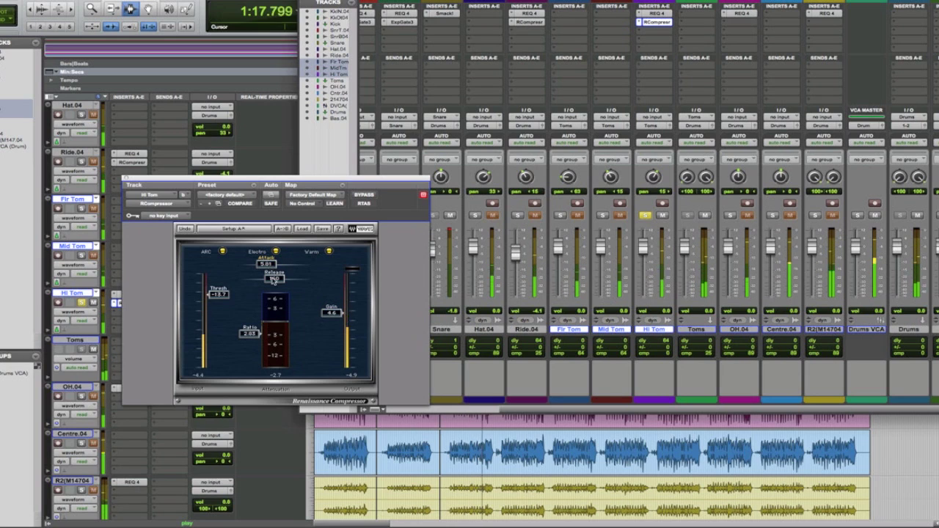
pyautogui.moveTo(274, 281); pyautogui.dragTo(268, 282)
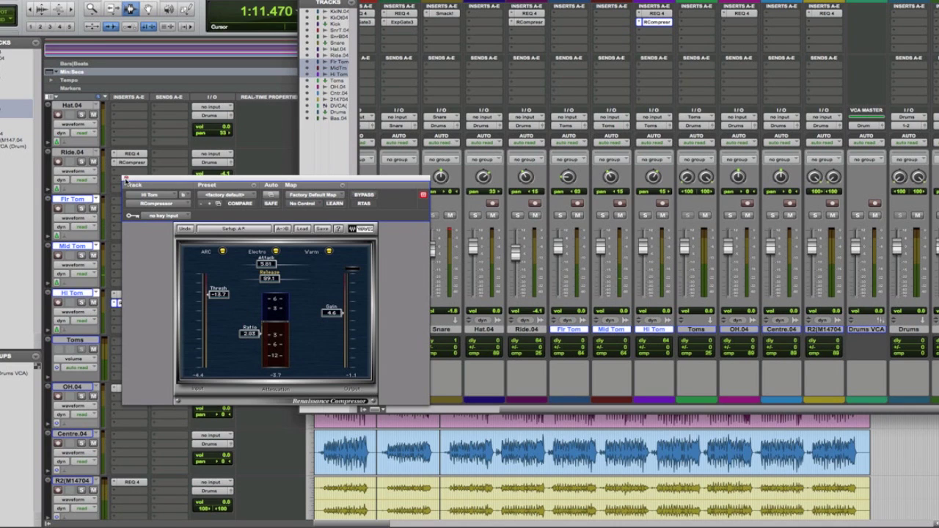
pyautogui.click(125, 178)
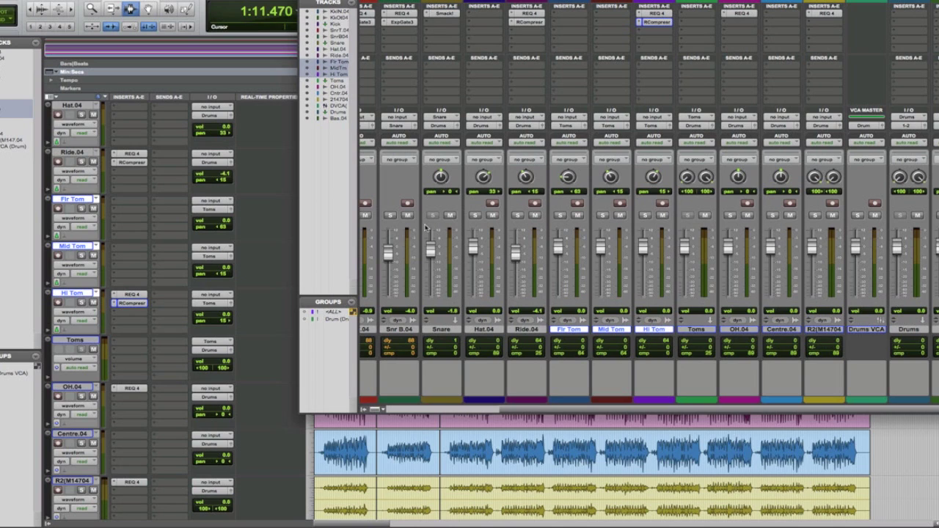
# Select all drum tracks from Kik IN.04 through Centre.04.
pyautogui.hscroll(-5, 583, 193)
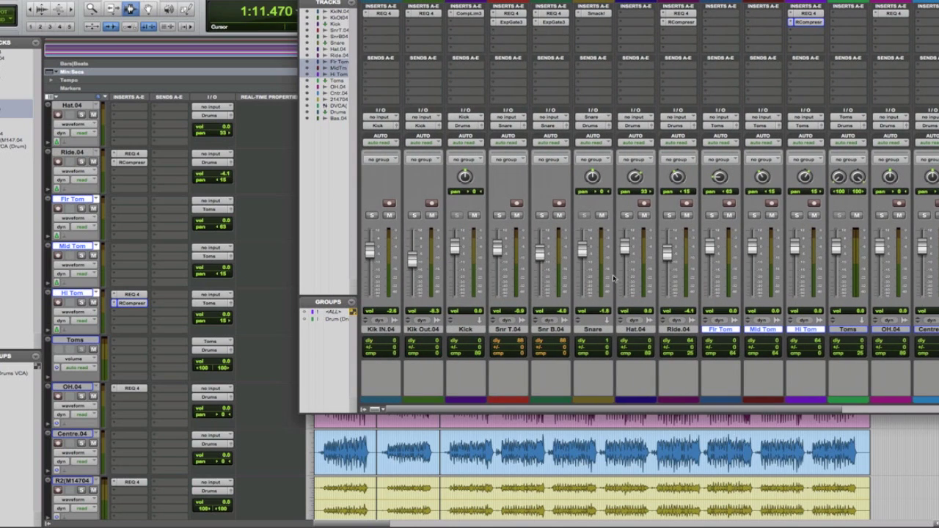
pyautogui.click(376, 329)
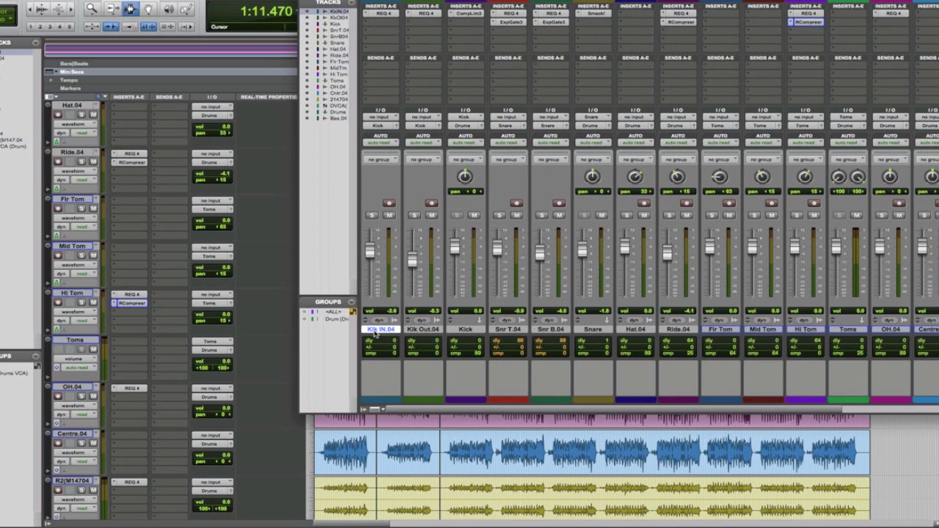
pyautogui.keyDown('shift'); pyautogui.click(423, 329); pyautogui.keyUp('shift')
pyautogui.keyDown('shift'); pyautogui.click(502, 330); pyautogui.keyUp('shift')
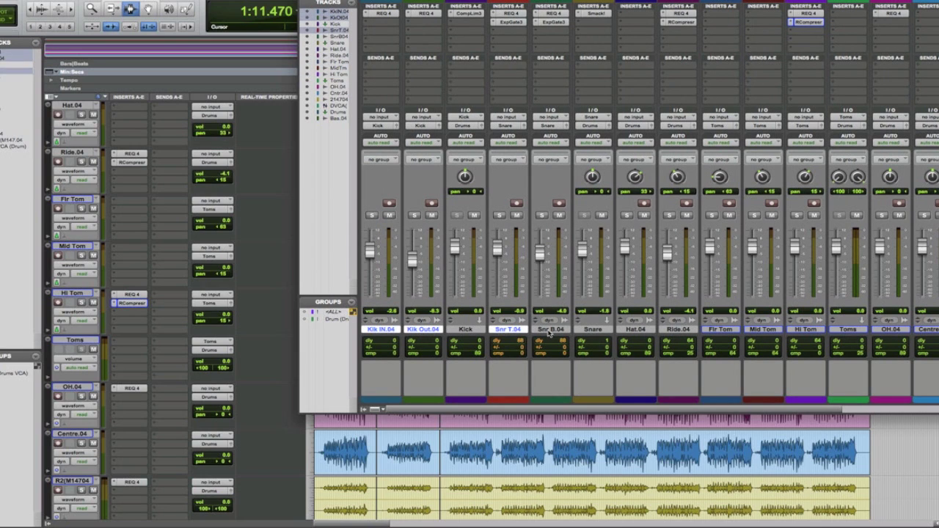
pyautogui.keyDown('shift'); pyautogui.click(552, 331); pyautogui.keyUp('shift')
pyautogui.keyDown('shift'); pyautogui.click(640, 330); pyautogui.keyUp('shift')
pyautogui.keyDown('shift'); pyautogui.click(674, 330); pyautogui.keyUp('shift')
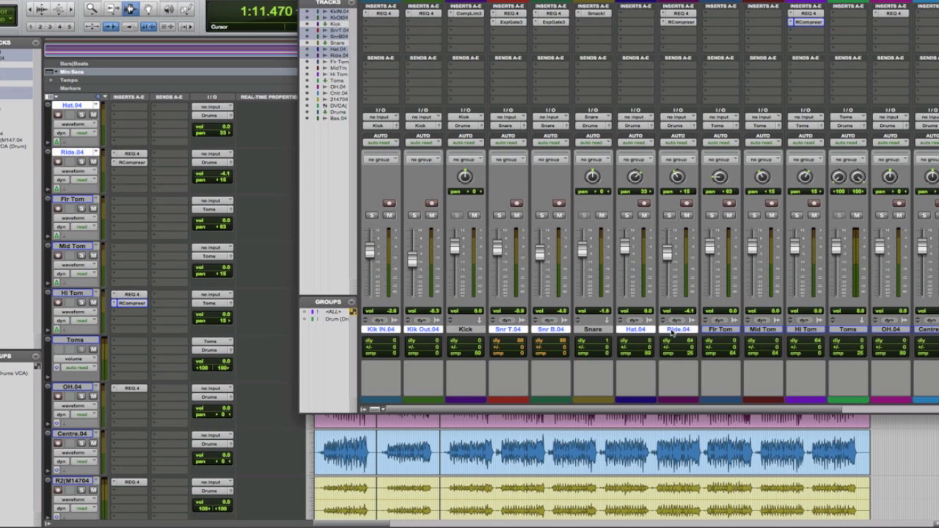
pyautogui.keyDown('shift'); pyautogui.click(725, 330); pyautogui.keyUp('shift')
pyautogui.keyDown('shift'); pyautogui.click(759, 331); pyautogui.keyUp('shift')
pyautogui.keyDown('shift'); pyautogui.click(801, 331); pyautogui.keyUp('shift')
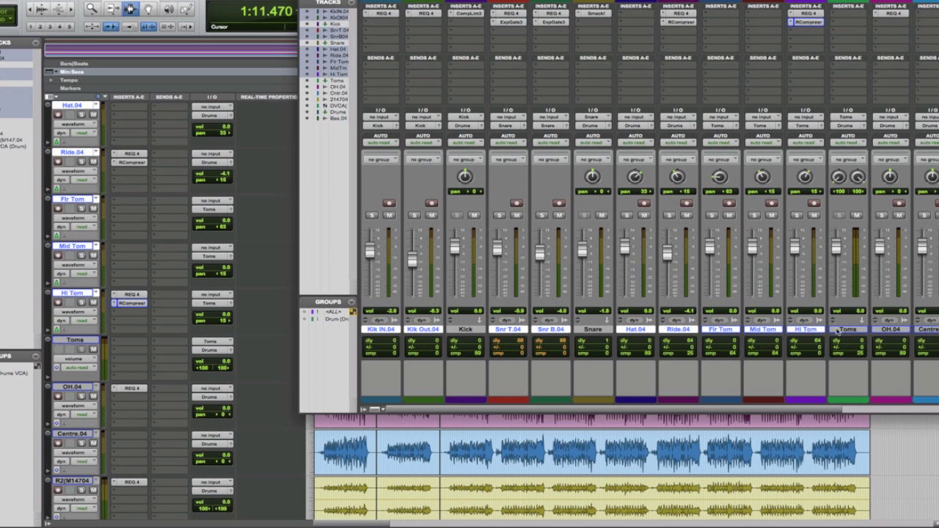
pyautogui.keyDown('shift'); pyautogui.click(887, 330); pyautogui.keyUp('shift')
pyautogui.hscroll(5, 837, 332)
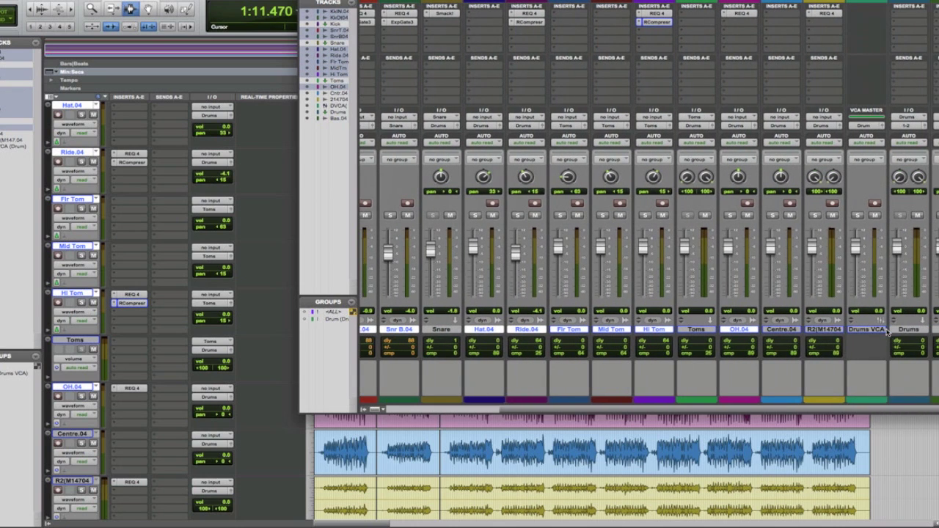
pyautogui.keyDown('shift'); pyautogui.click(784, 330); pyautogui.keyUp('shift')
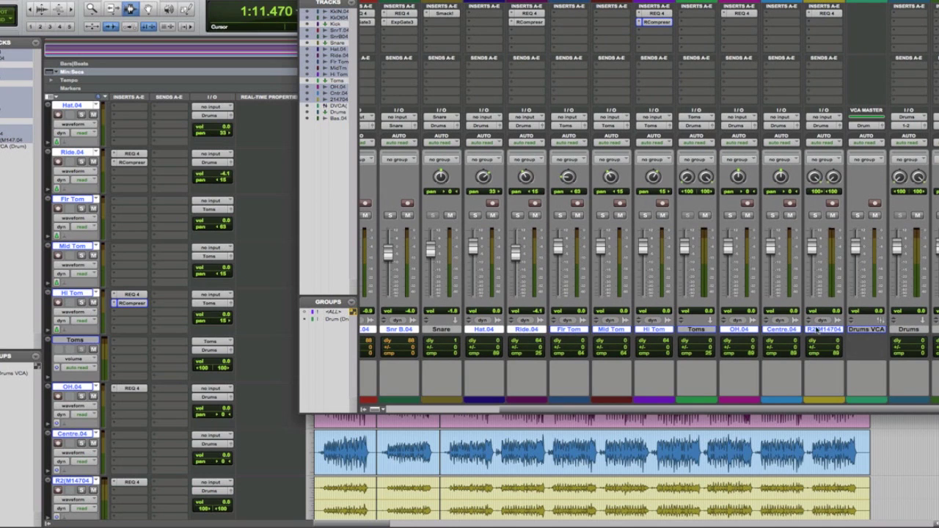
pyautogui.hscroll(-4, 609, 191)
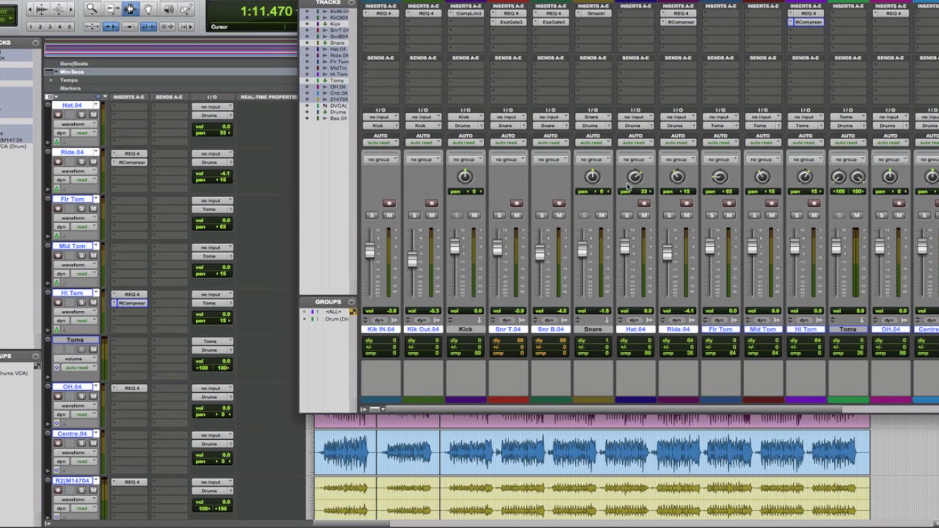
# Insert Reel Tape Saturation (mono) on every selected track at once.
pyautogui.click(384, 50)
pyautogui.moveTo(422, 88)
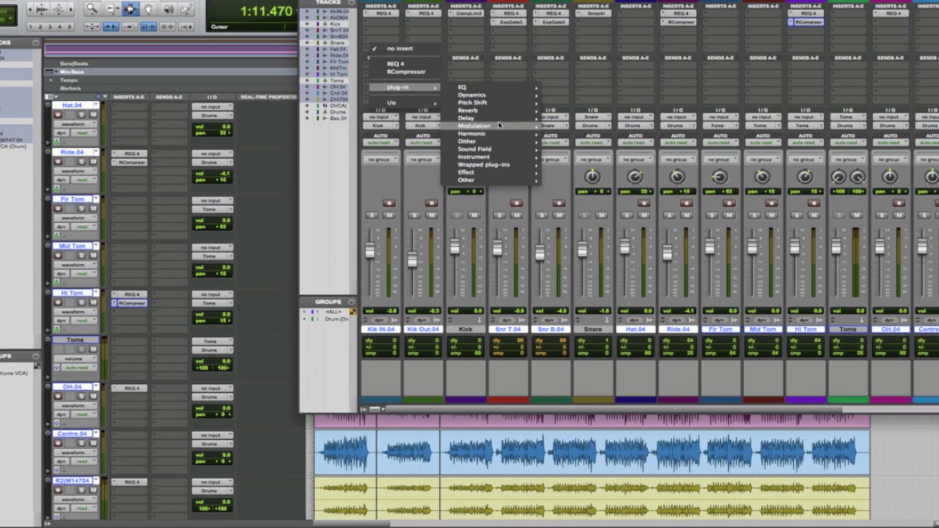
pyautogui.moveTo(499, 130)
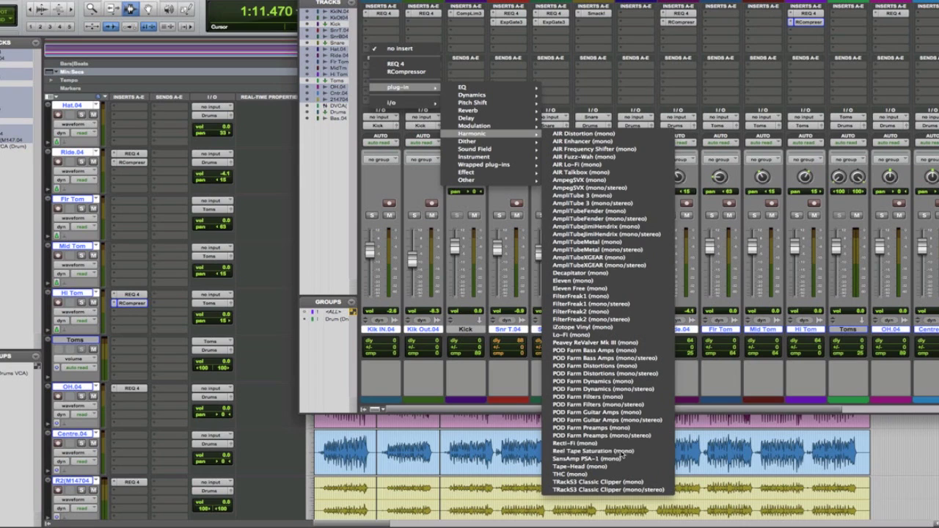
pyautogui.click(623, 451)
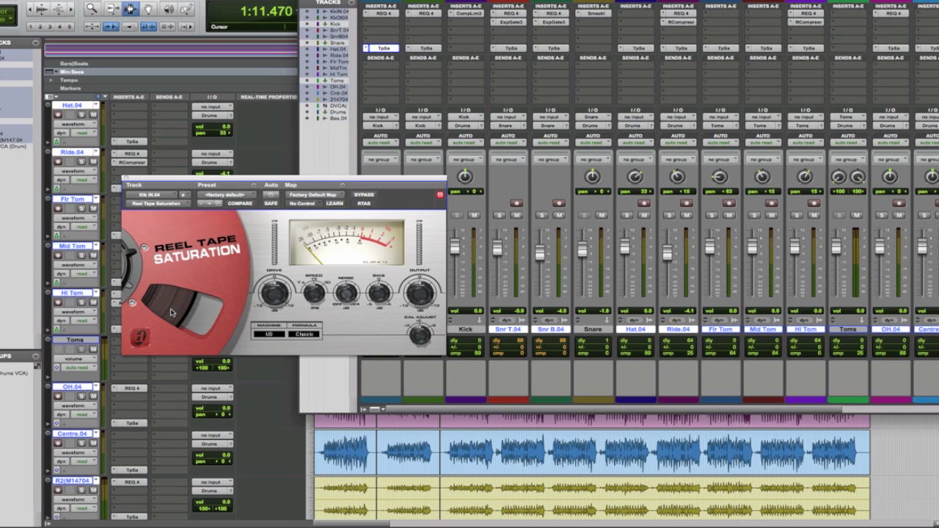
# Solo Kik IN.04 and play it back to hear the tape saturation.
pyautogui.press('space')
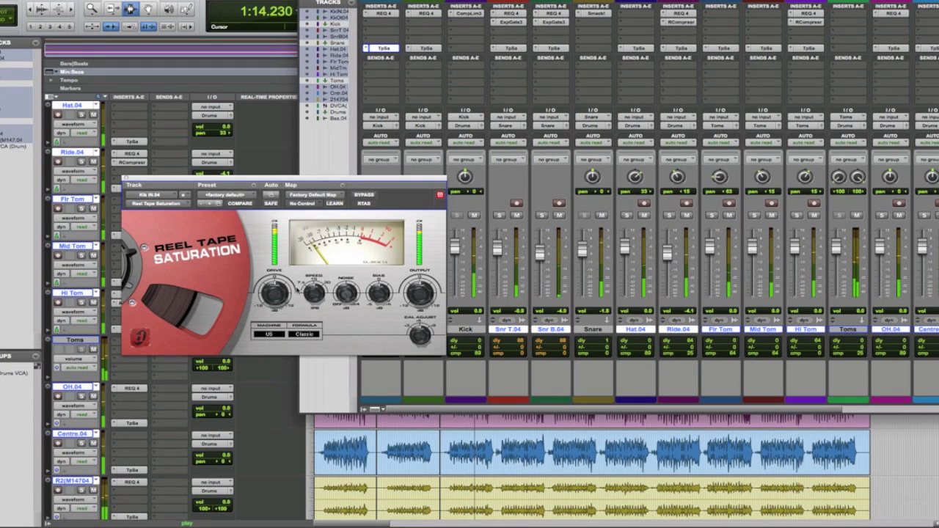
pyautogui.press('space')
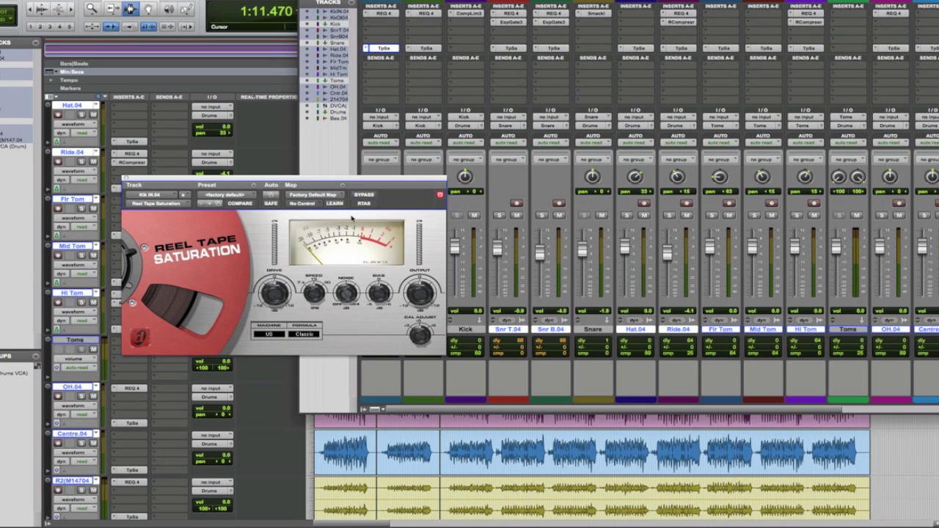
pyautogui.scroll(6, 352, 218)
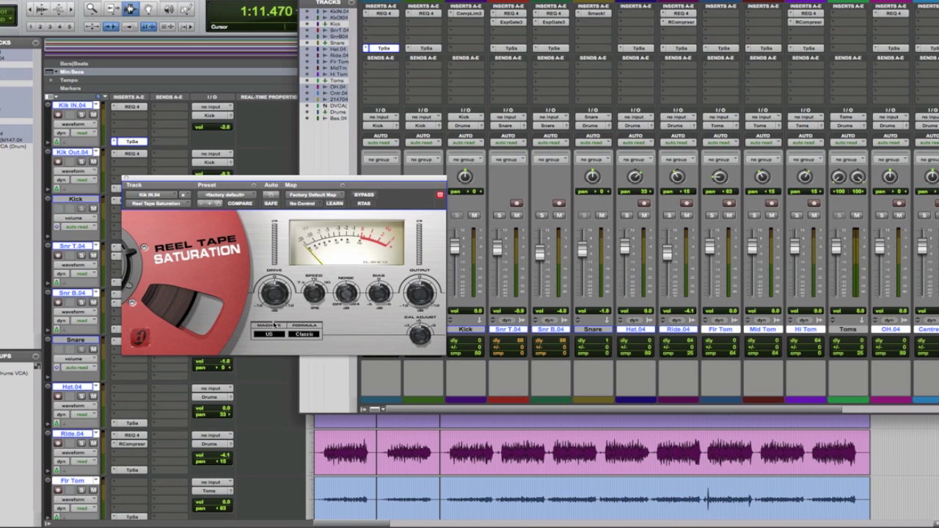
pyautogui.hotkey('shift', 's')
pyautogui.press('space')
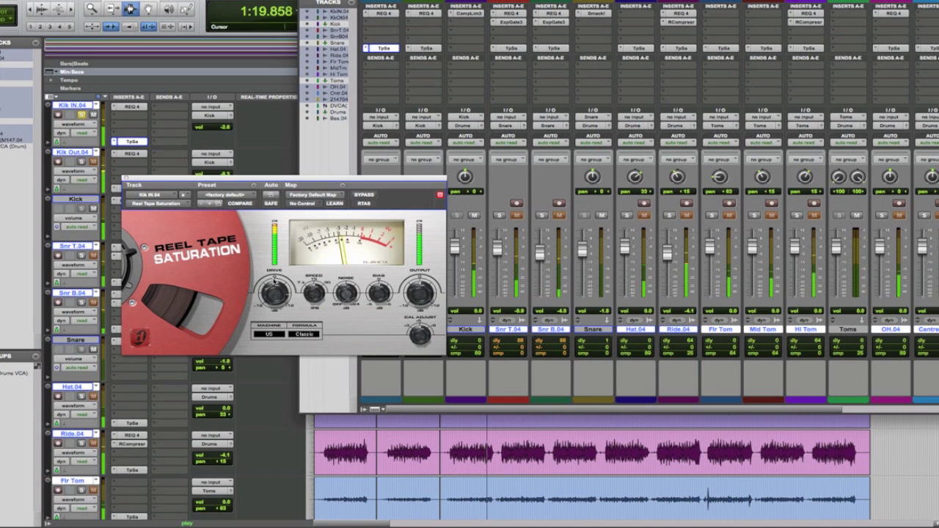
# Lower the Reel Tape Saturation drive slightly, compare with bypass, then close the plugin active.
pyautogui.moveTo(274, 283); pyautogui.dragTo(273, 293)
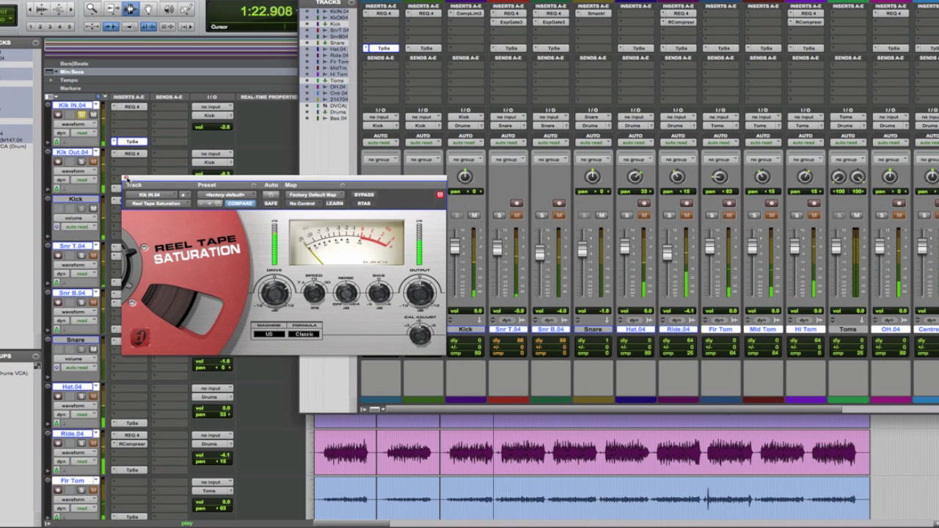
pyautogui.click(361, 198)
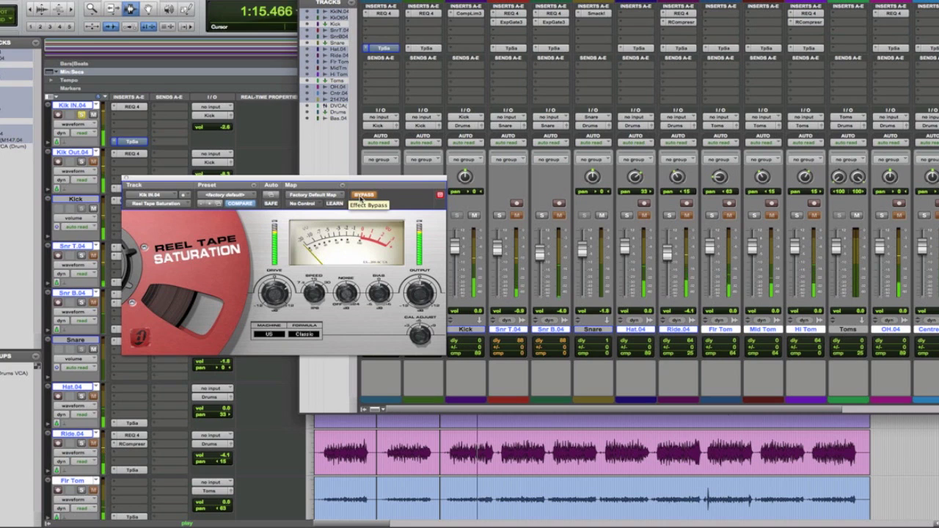
pyautogui.click(360, 198)
pyautogui.click(361, 198)
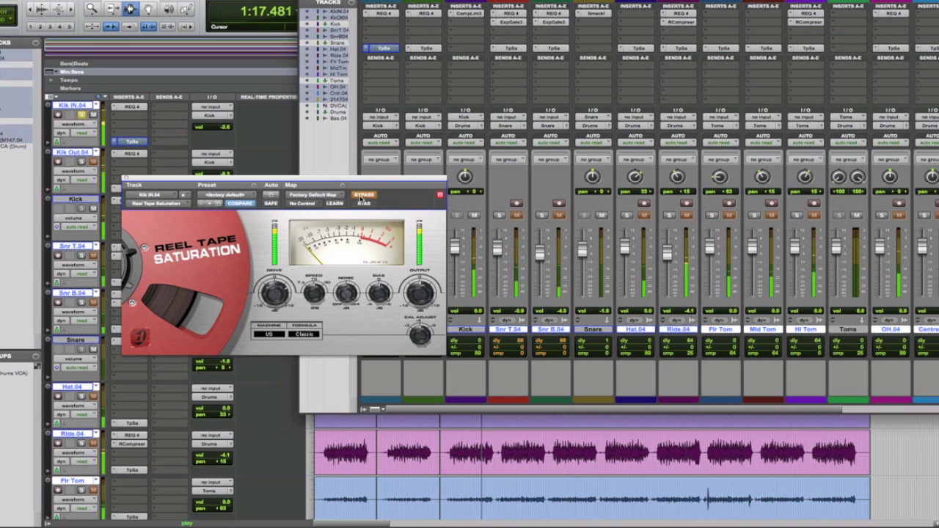
pyautogui.click(361, 198)
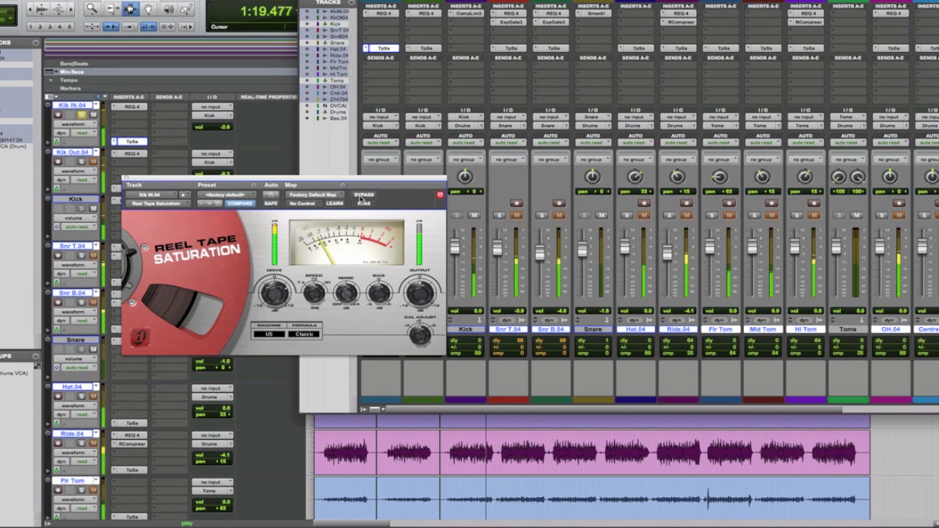
pyautogui.click(124, 179)
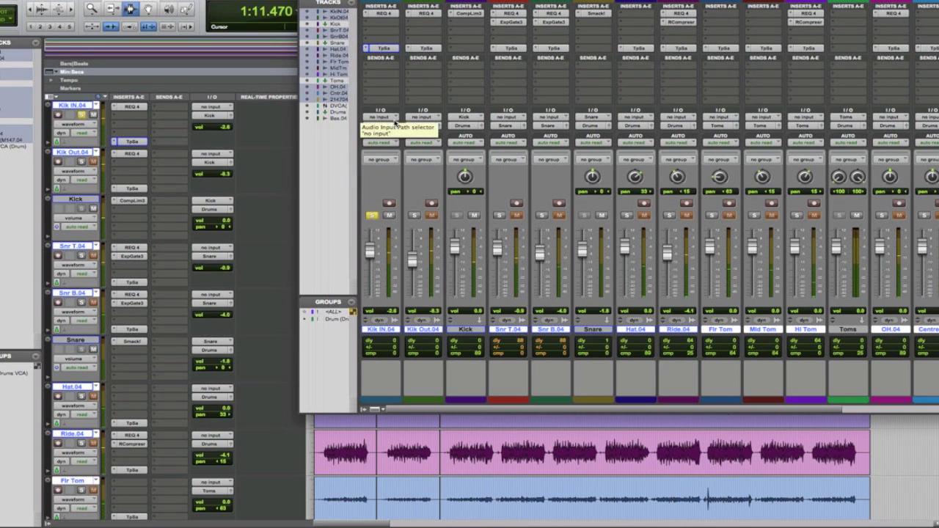
# Turn off the Kik IN.04 solo with Shift+S.
pyautogui.hotkey('shift', 's')
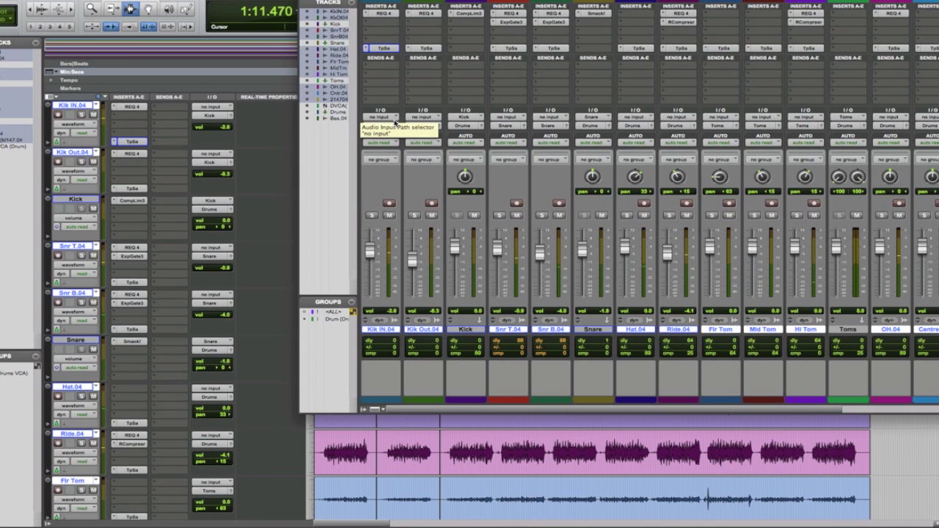